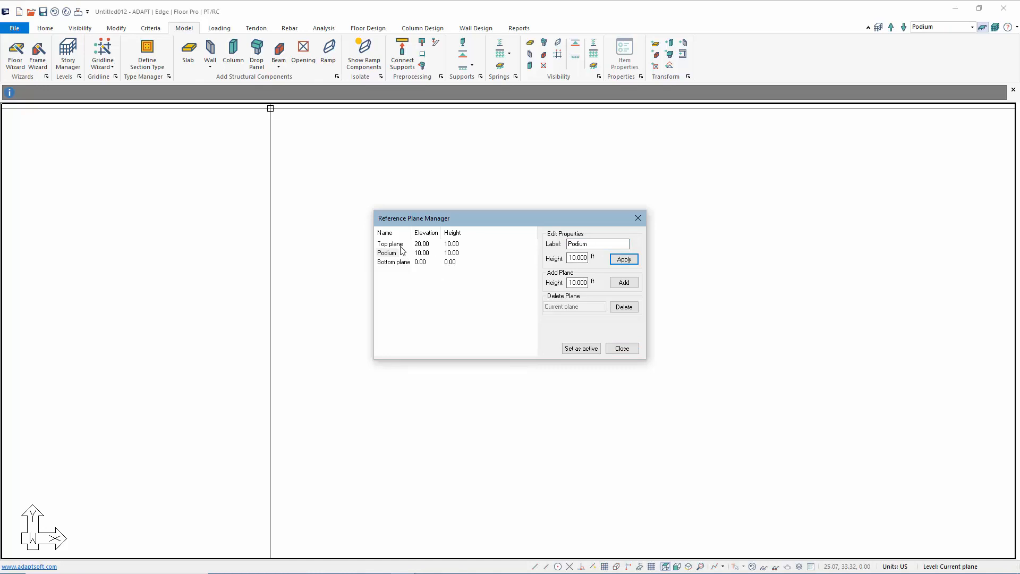
Step: Rename the top reference plane as Plane 2 and add three more planes above it at 10 ft height each
{"action": "left_click", "coordinate": [390, 244]}
{"action": "key", "text": "Tab"}
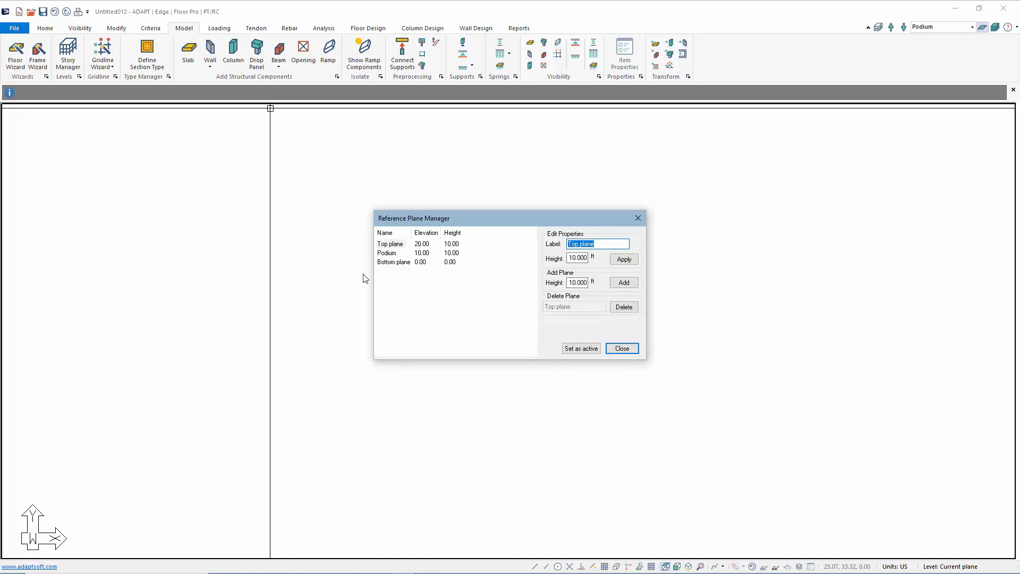
{"action": "type", "text": "Plane 2"}
{"action": "left_click", "coordinate": [624, 260]}
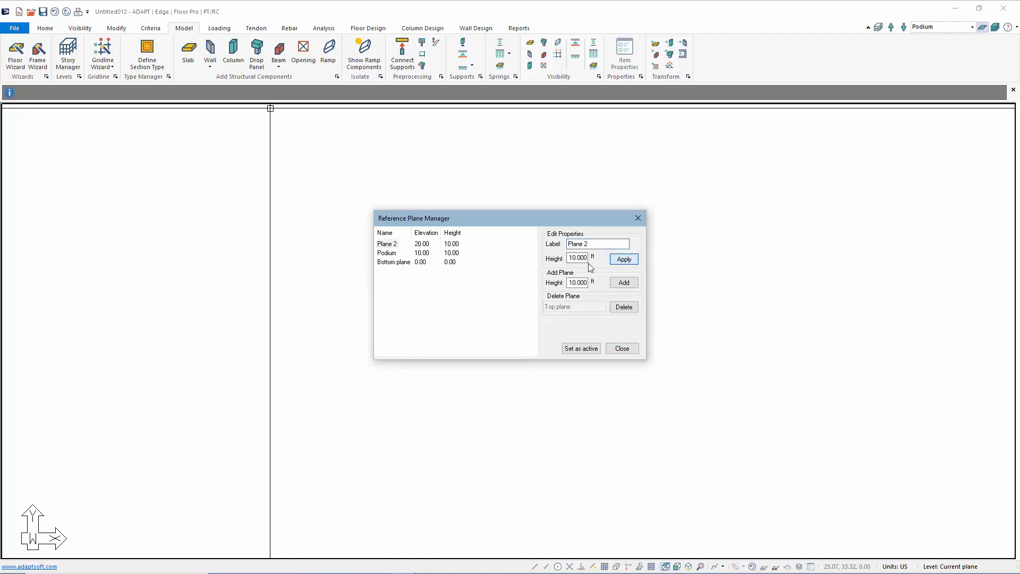
{"action": "left_click", "coordinate": [624, 283]}
{"action": "left_click", "coordinate": [624, 284]}
{"action": "left_click", "coordinate": [625, 284]}
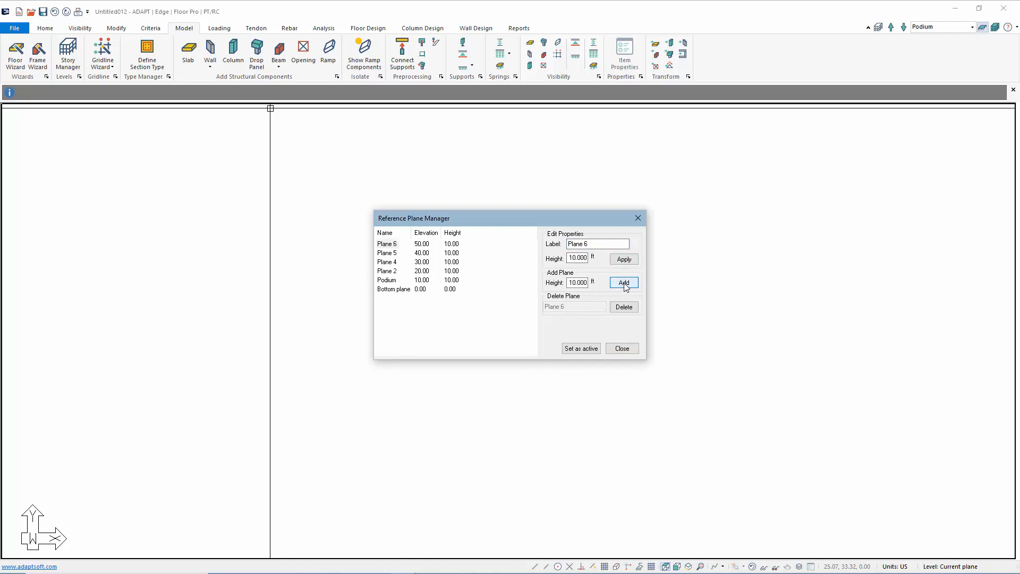
Step: Rename the reference plane directly above Plane 2 as Plane 3
{"action": "left_click", "coordinate": [388, 262]}
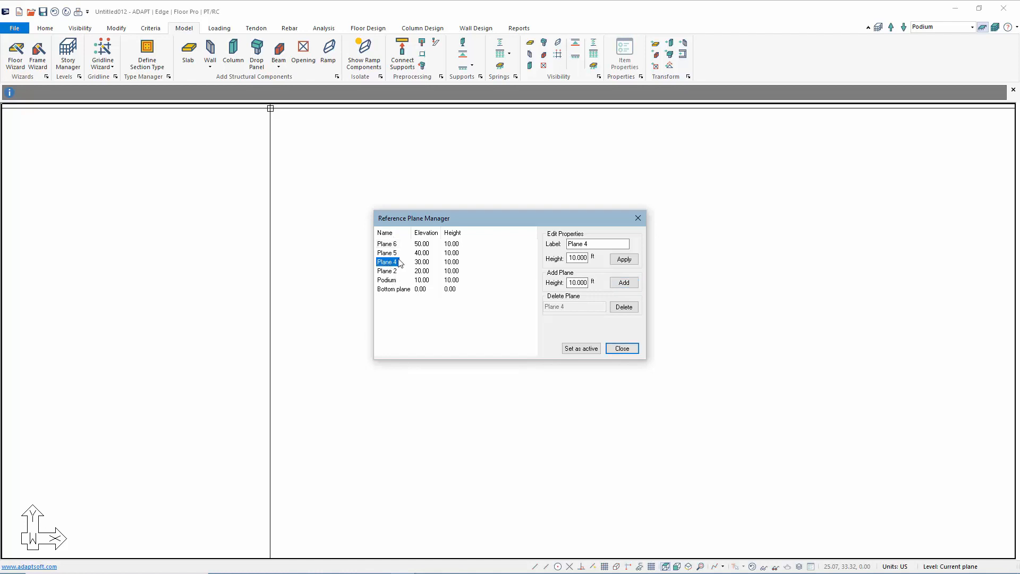
{"action": "left_click", "coordinate": [610, 244]}
{"action": "type", "text": "3"}
{"action": "left_click", "coordinate": [624, 260]}
Step: Rename the reference plane directly above Plane 3 as Plane 4
{"action": "left_click", "coordinate": [381, 254]}
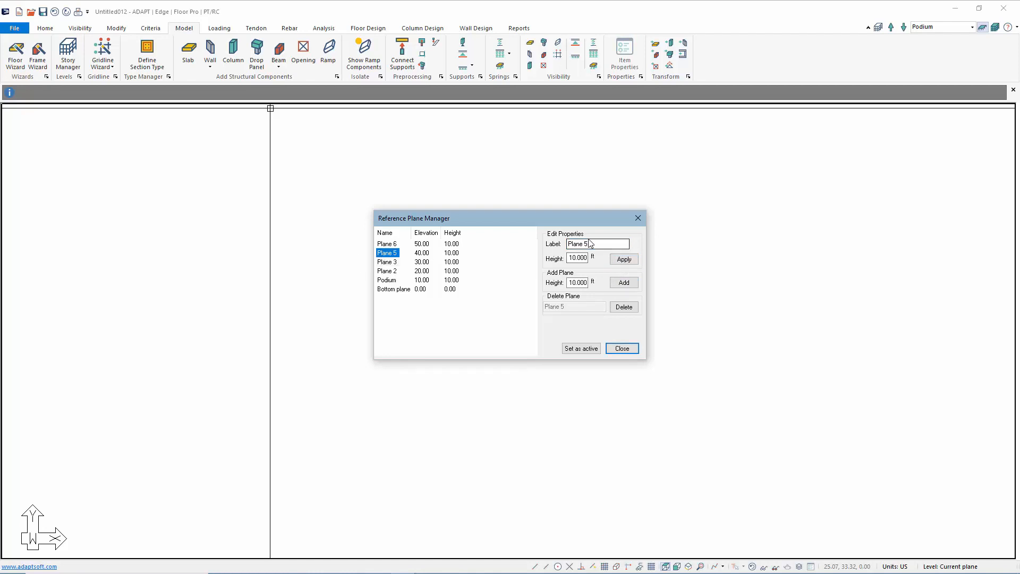
{"action": "left_click", "coordinate": [595, 244]}
{"action": "key", "text": "BackSpace"}
{"action": "type", "text": "4"}
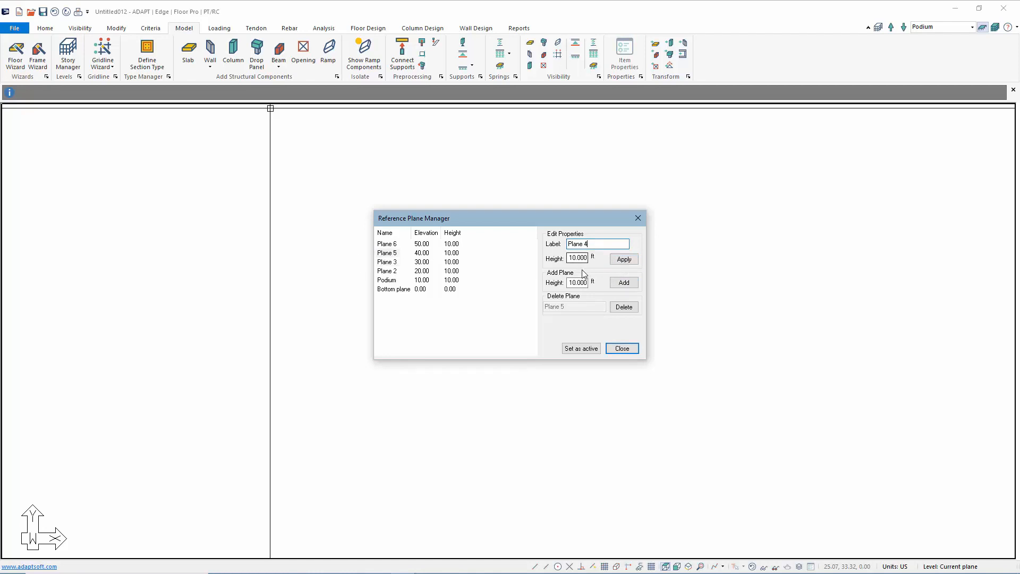
{"action": "left_click", "coordinate": [624, 259]}
Step: Rename the uppermost reference plane as Plane 5 and finish managing the planes
{"action": "left_click", "coordinate": [387, 243]}
{"action": "left_click", "coordinate": [609, 244]}
{"action": "type", "text": "5"}
{"action": "left_click", "coordinate": [624, 259]}
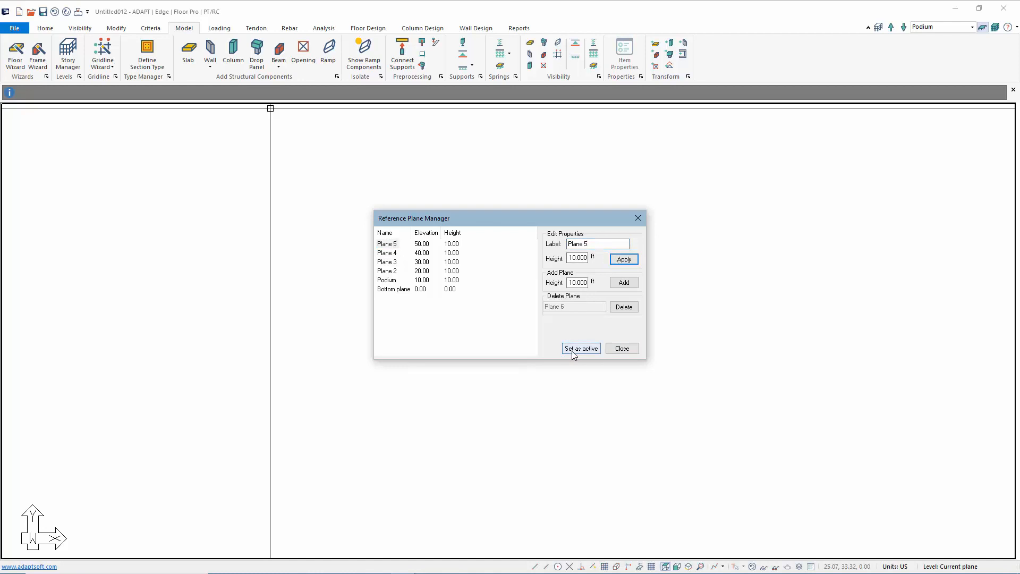
{"action": "left_click", "coordinate": [620, 348]}
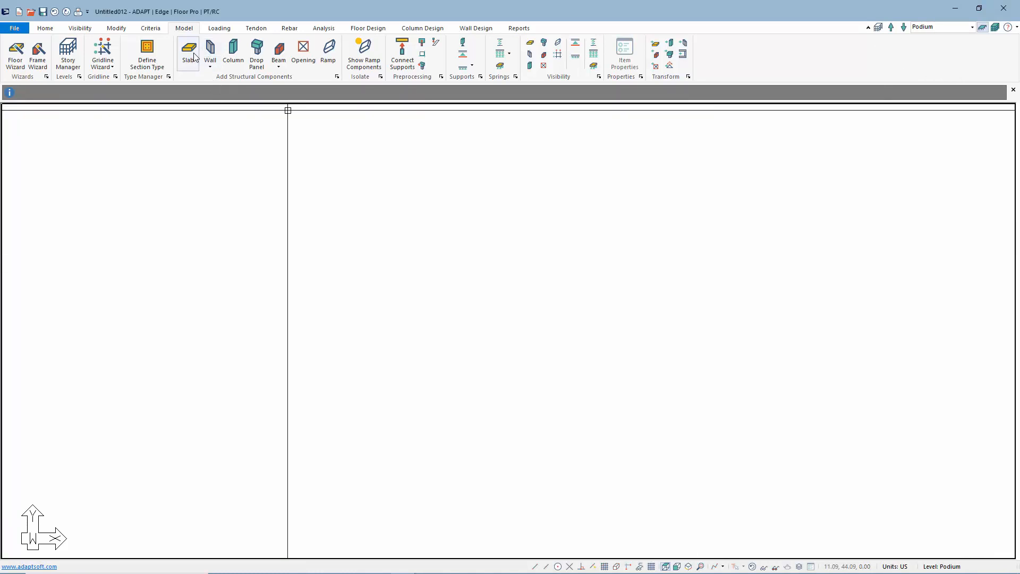
Step: Define the Floor Wizard structure with 3 spans of 32 ft in X, 5 spans of 34 ft in Y and a 12 in slab
{"action": "left_click", "coordinate": [324, 29]}
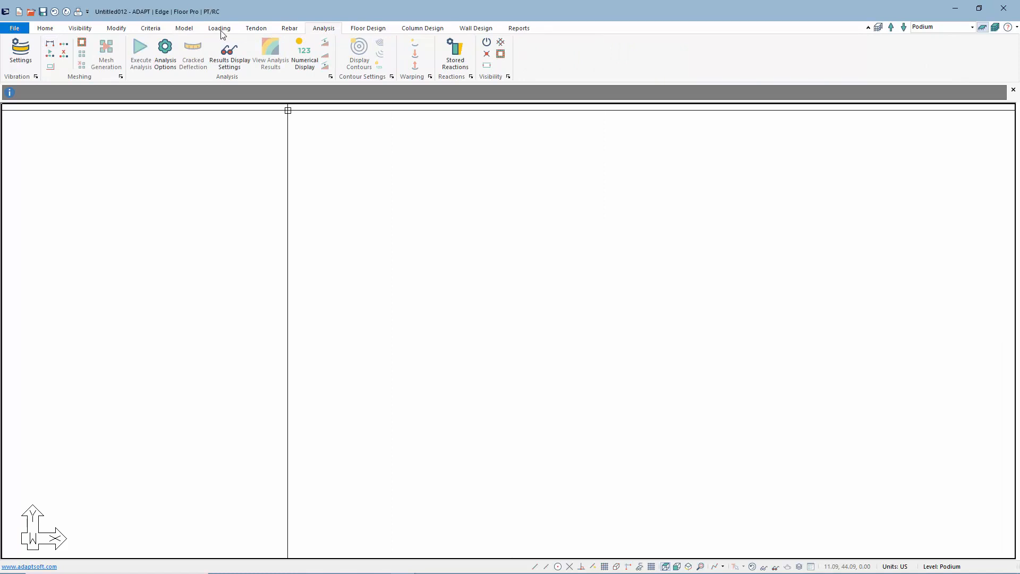
{"action": "left_click", "coordinate": [184, 28]}
{"action": "left_click", "coordinate": [15, 53]}
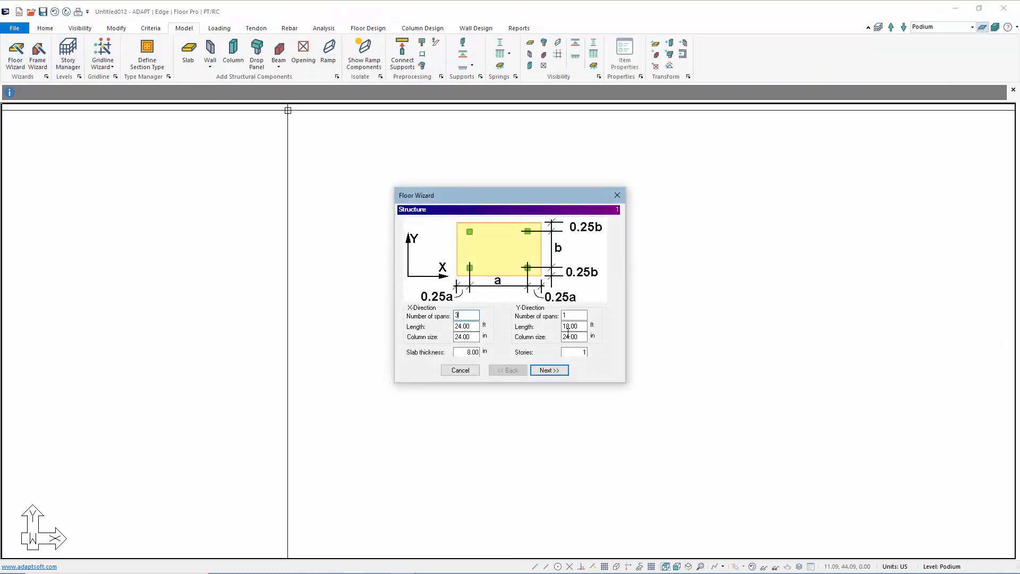
{"action": "left_click_drag", "start_coordinate": [573, 318], "coordinate": [419, 338]}
{"action": "type", "text": "5"}
{"action": "type", "text": "34"}
{"action": "type", "text": "32"}
{"action": "left_click", "coordinate": [463, 352]}
{"action": "left_click_drag", "start_coordinate": [485, 352], "coordinate": [498, 359]}
{"action": "type", "text": "12"}
{"action": "left_click", "coordinate": [559, 371]}
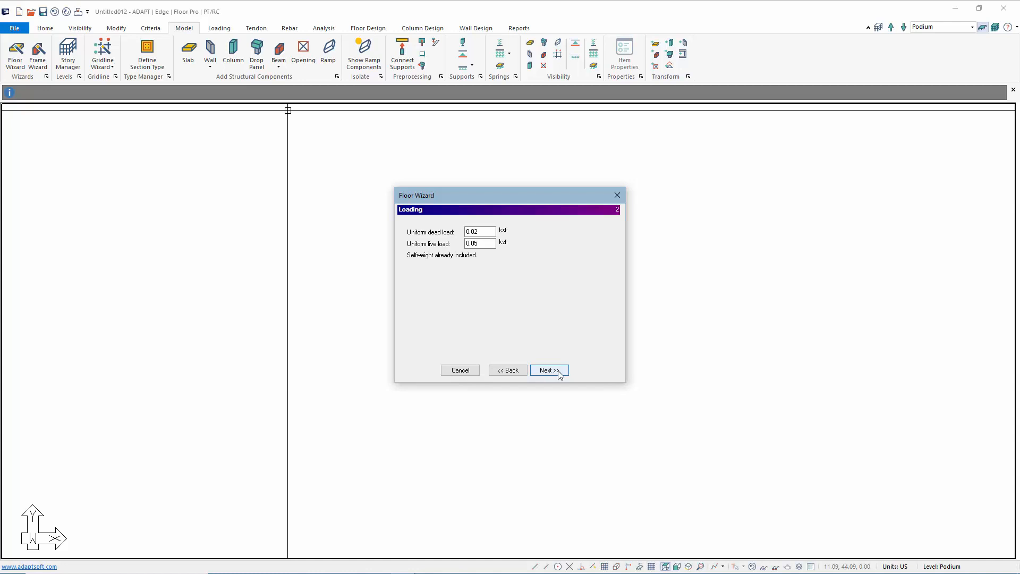
Step: Generate the floor with the wizard's remaining default settings and reduce the display to the slab outline and columns
{"action": "left_click", "coordinate": [550, 370]}
{"action": "left_click", "coordinate": [553, 370]}
{"action": "left_click", "coordinate": [552, 370]}
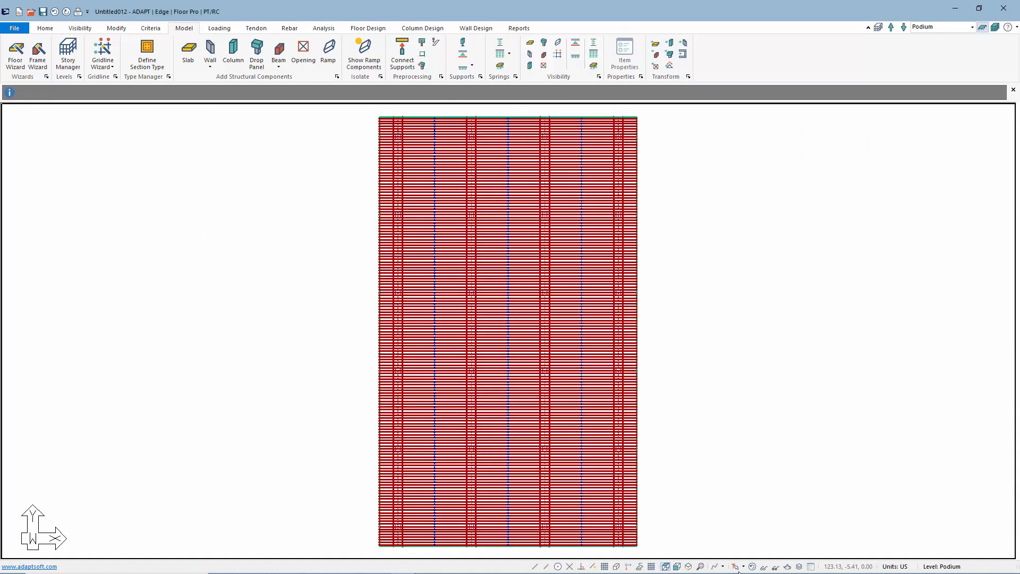
{"action": "left_click", "coordinate": [752, 566]}
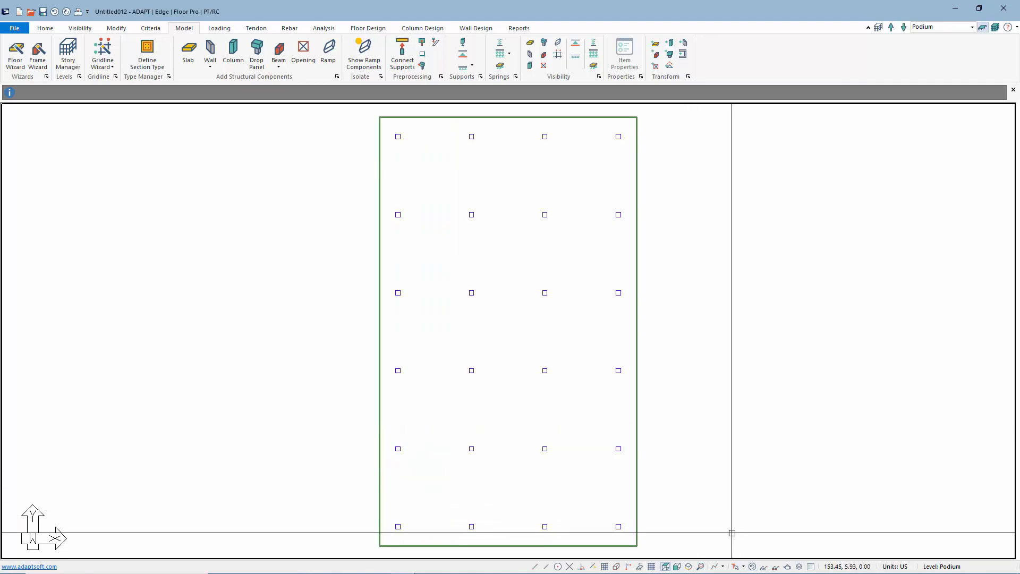
{"action": "middle_click_drag", "start_coordinate": [675, 451], "coordinate": [621, 451]}
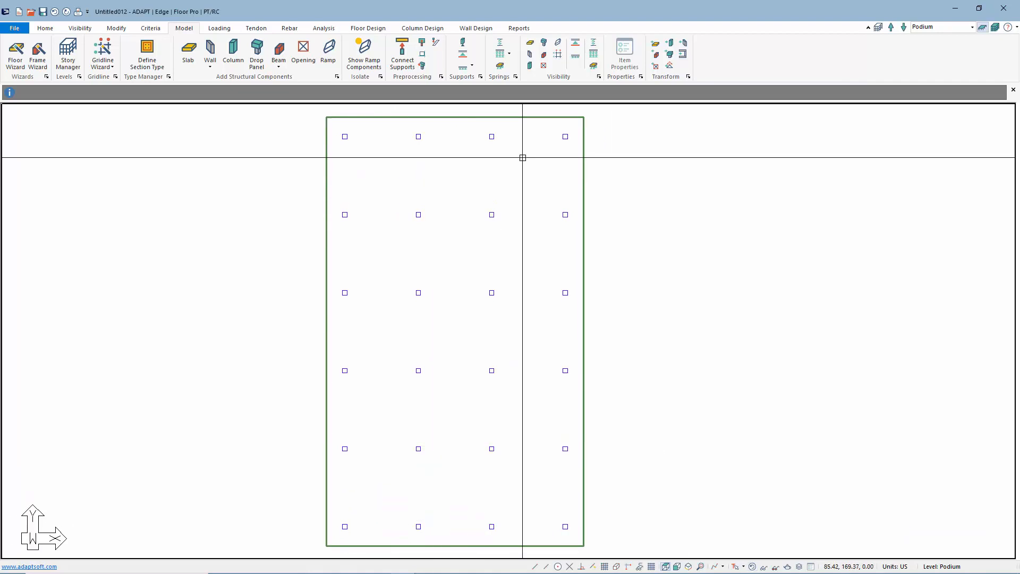
Step: Annotate the planned wall lines and their surrounding outline over the floor plan, and clear the annotations
{"action": "left_click", "coordinate": [748, 194]}
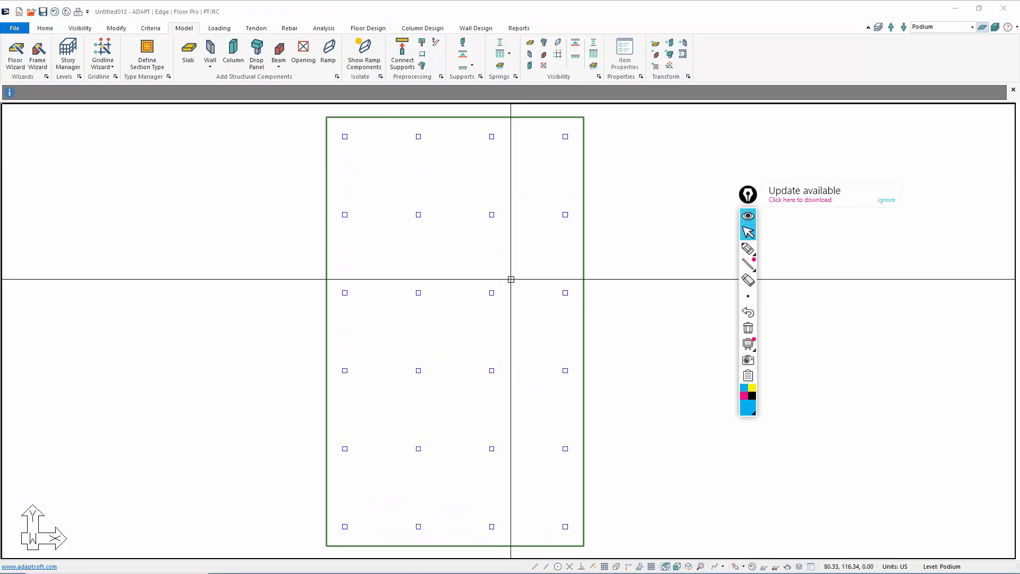
{"action": "left_click", "coordinate": [885, 200]}
{"action": "left_click", "coordinate": [748, 248]}
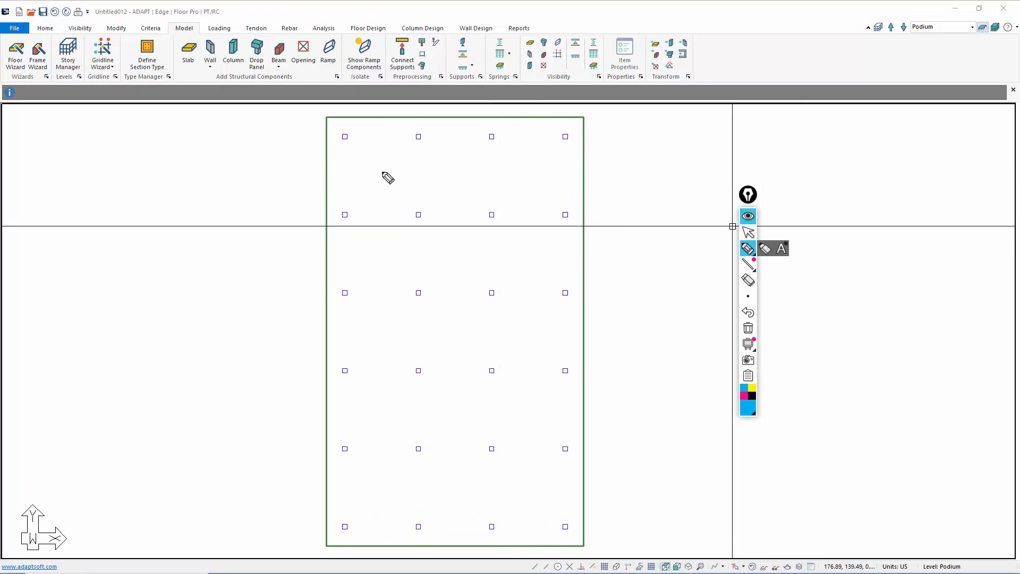
{"action": "left_click_drag", "start_coordinate": [375, 170], "coordinate": [522, 176]}
{"action": "left_click_drag", "start_coordinate": [375, 258], "coordinate": [510, 254]}
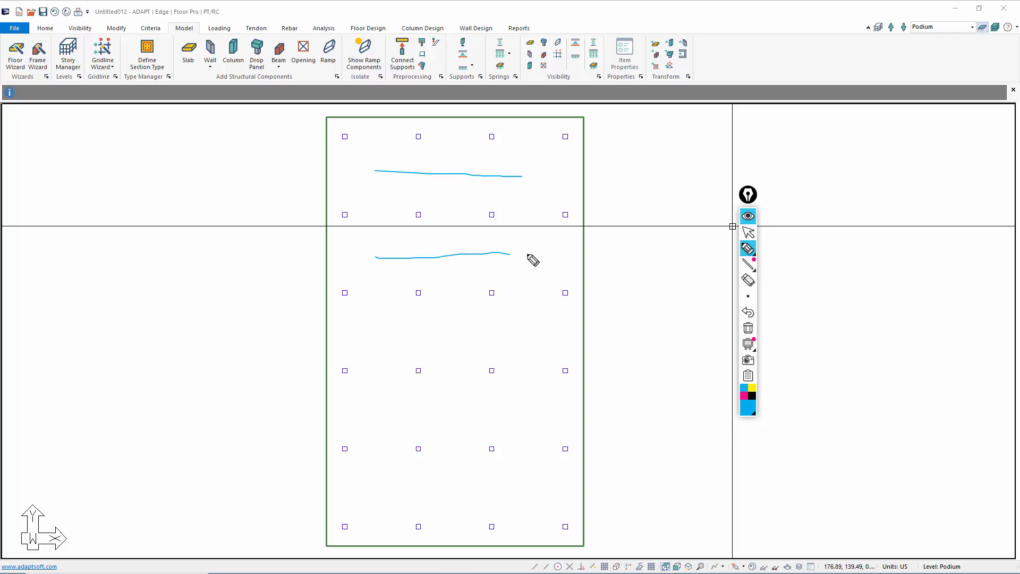
{"action": "left_click_drag", "start_coordinate": [375, 338], "coordinate": [518, 340]}
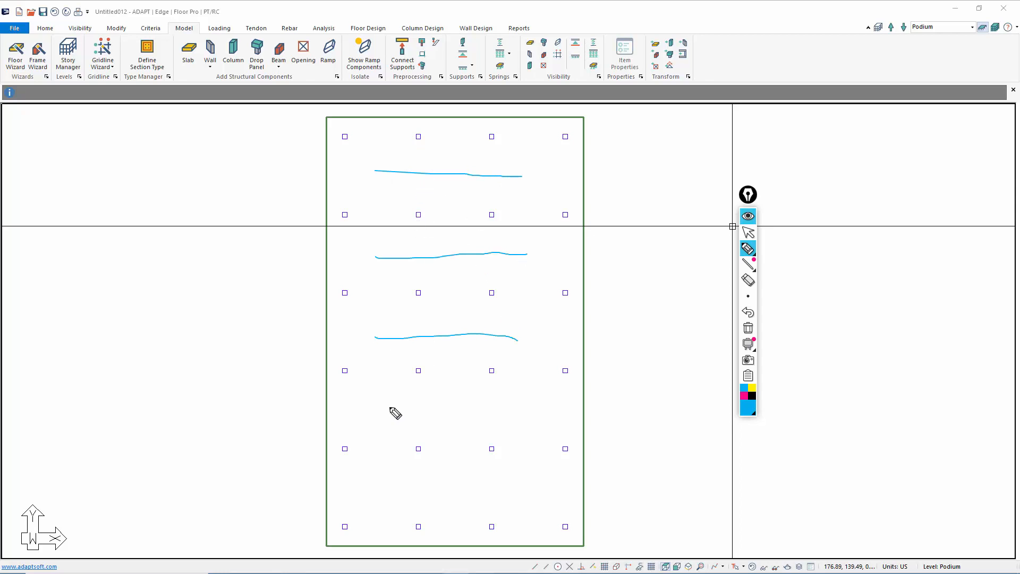
{"action": "left_click_drag", "start_coordinate": [381, 409], "coordinate": [505, 413]}
{"action": "left_click_drag", "start_coordinate": [386, 491], "coordinate": [536, 480]}
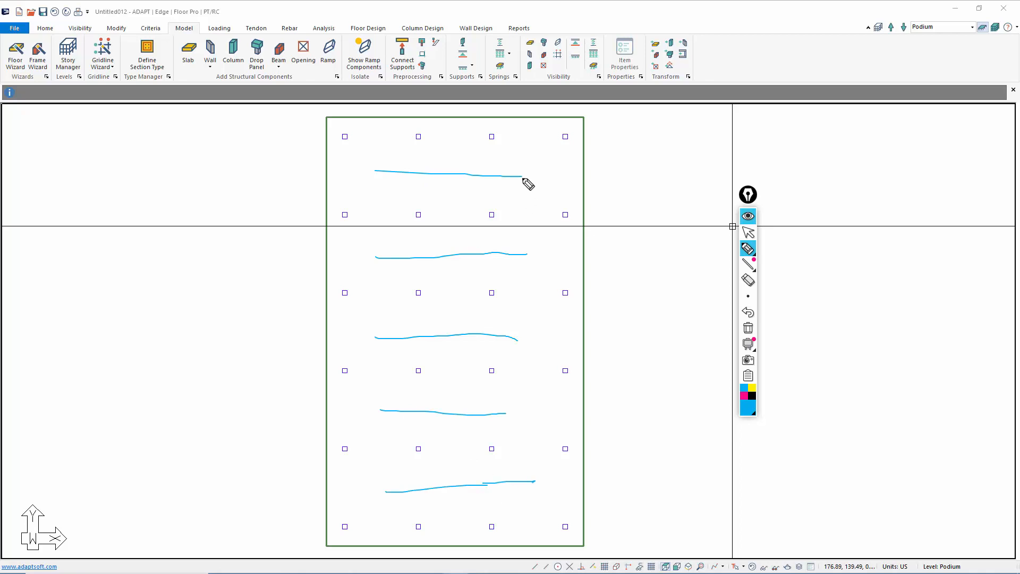
{"action": "mouse_move", "coordinate": [526, 158]}
{"action": "left_mouse_down"}
{"action": "mouse_move", "coordinate": [534, 494]}
{"action": "mouse_move", "coordinate": [391, 506]}
{"action": "mouse_move", "coordinate": [371, 226]}
{"action": "mouse_move", "coordinate": [393, 175]}
{"action": "mouse_move", "coordinate": [550, 177]}
{"action": "left_mouse_up"}
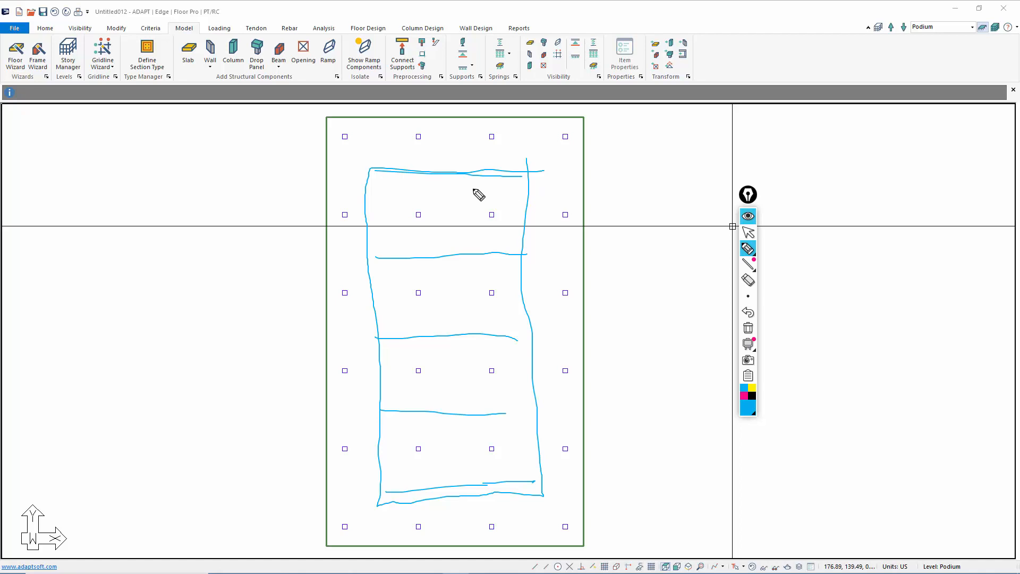
{"action": "left_click", "coordinate": [748, 328]}
{"action": "left_click", "coordinate": [748, 232]}
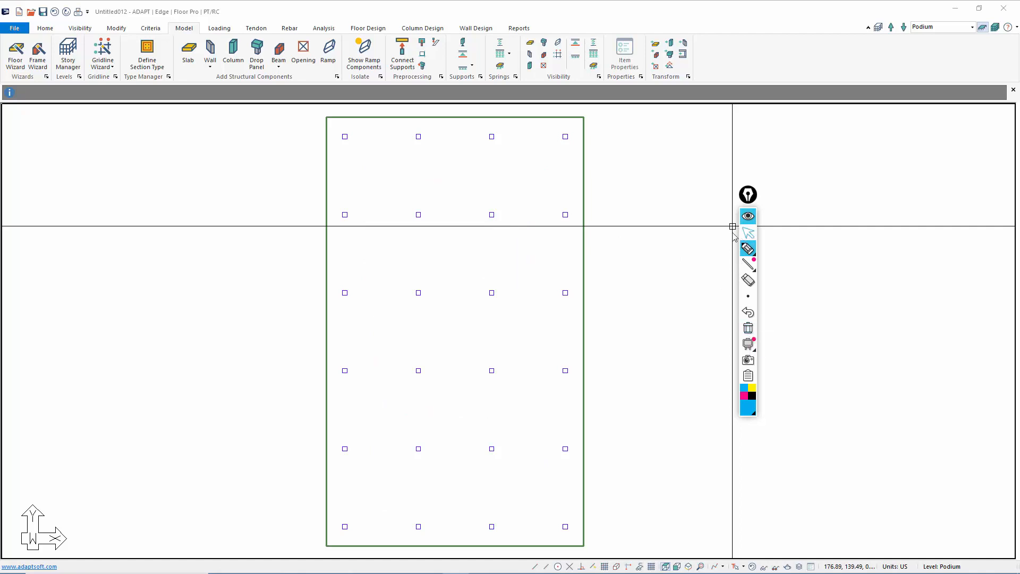
Step: Switch to multi-level mode and make Plane 2 the active level
{"action": "left_click", "coordinate": [994, 29]}
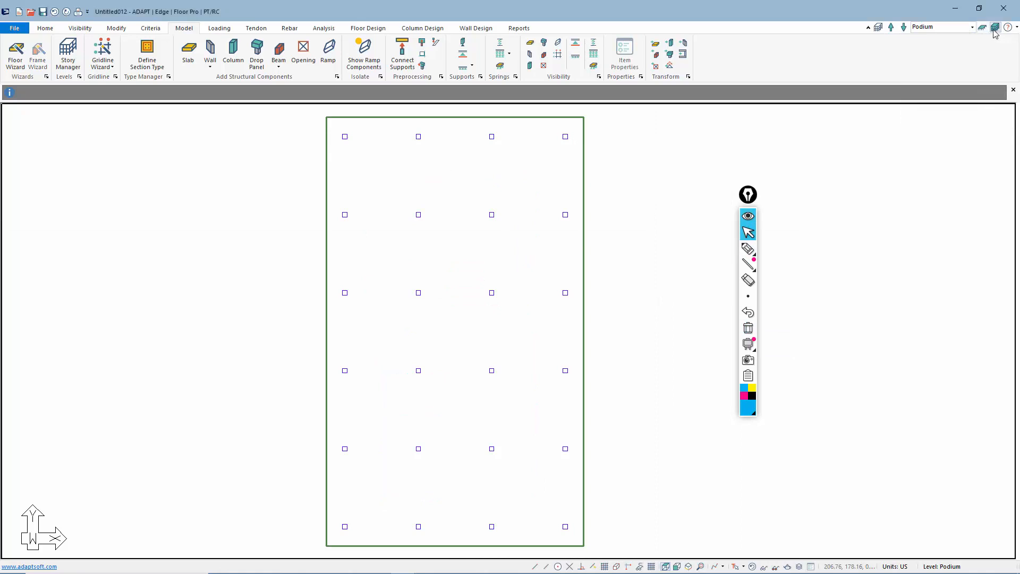
{"action": "left_click", "coordinate": [890, 27]}
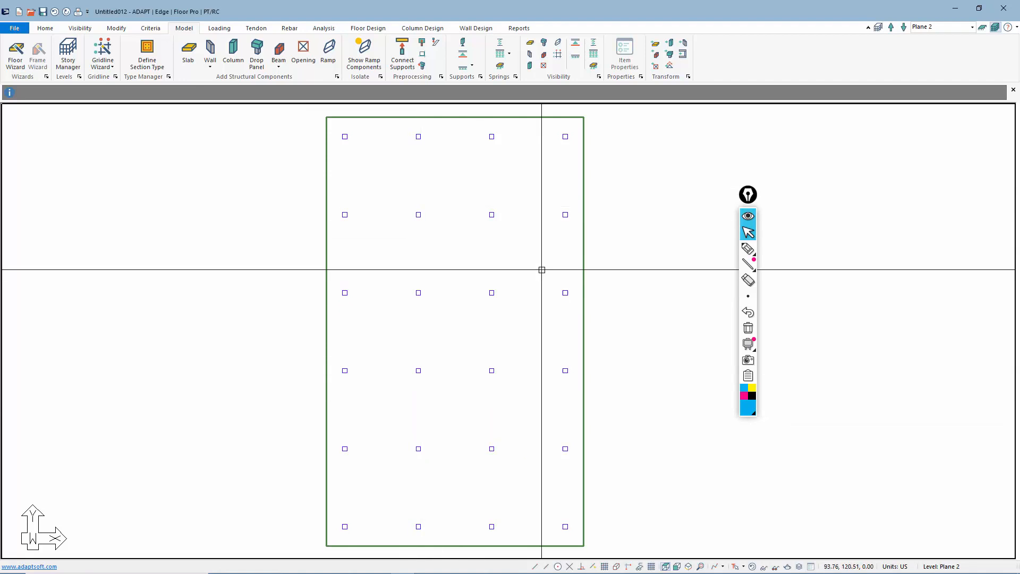
{"action": "scroll", "coordinate": [550, 260], "scroll_direction": "down", "scroll_amount": 1}
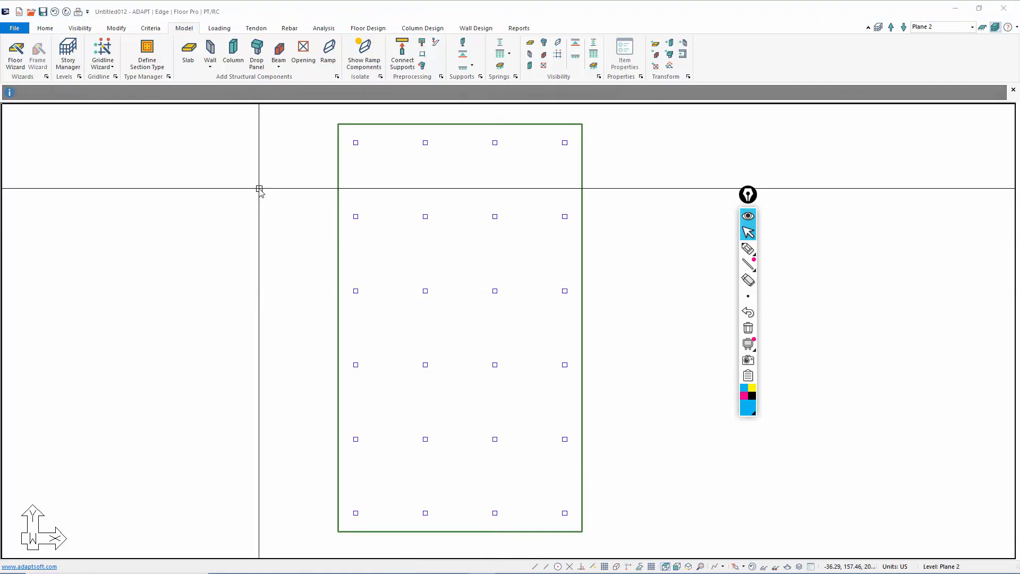
Step: Draw a horizontal wall on Plane 2 between the two uppermost column rows, using orthogonal snapping, from just inside the first column line to the last
{"action": "left_click", "coordinate": [210, 50]}
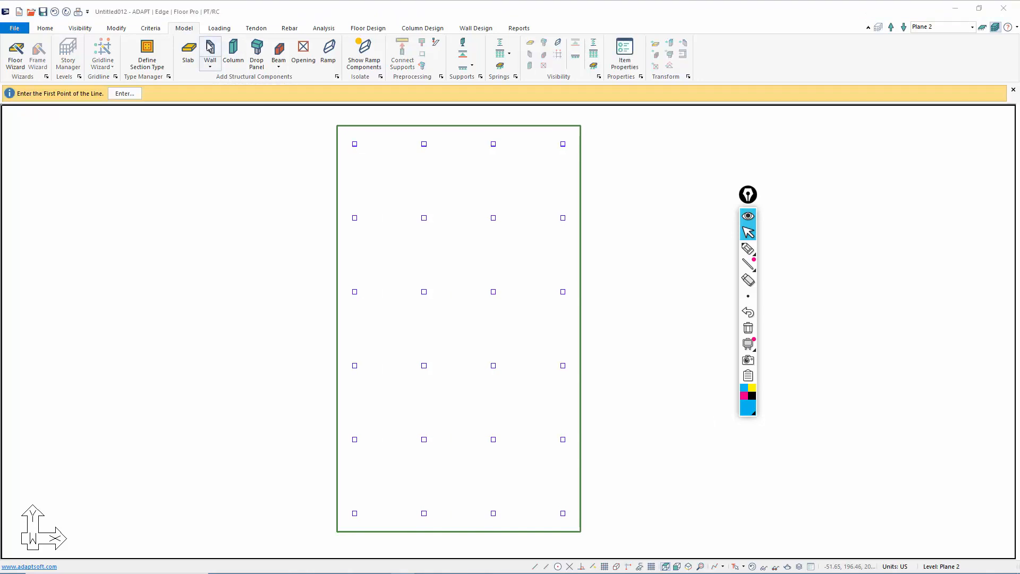
{"action": "left_click", "coordinate": [624, 54]}
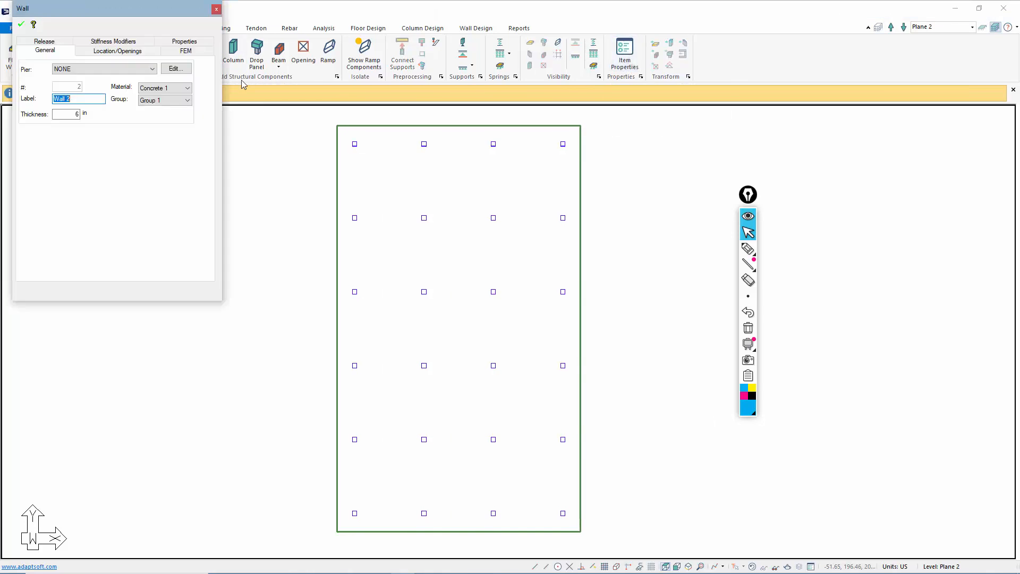
{"action": "left_click", "coordinate": [75, 114]}
{"action": "left_click_drag", "start_coordinate": [74, 114], "coordinate": [92, 114]}
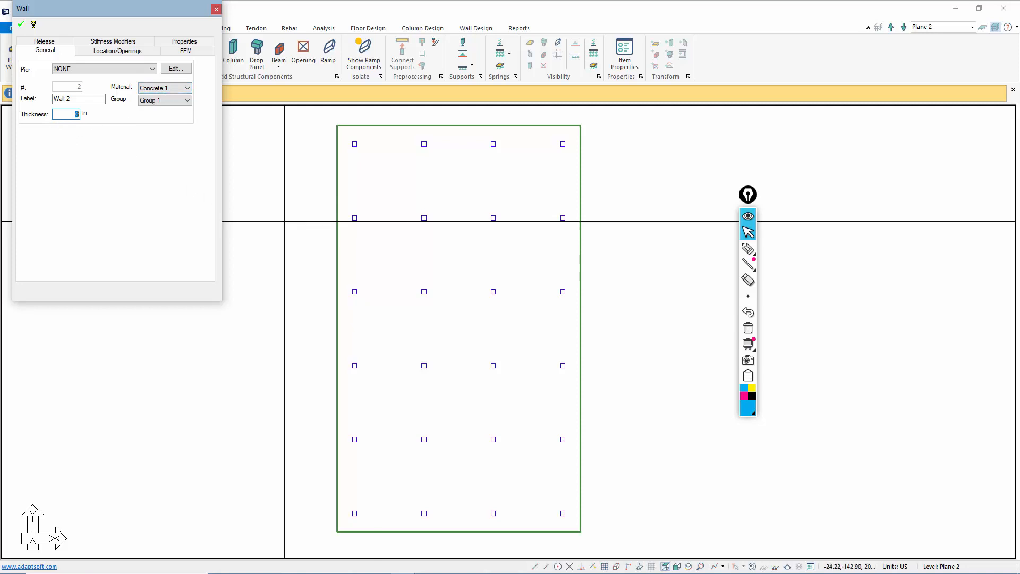
{"action": "left_click", "coordinate": [371, 174]}
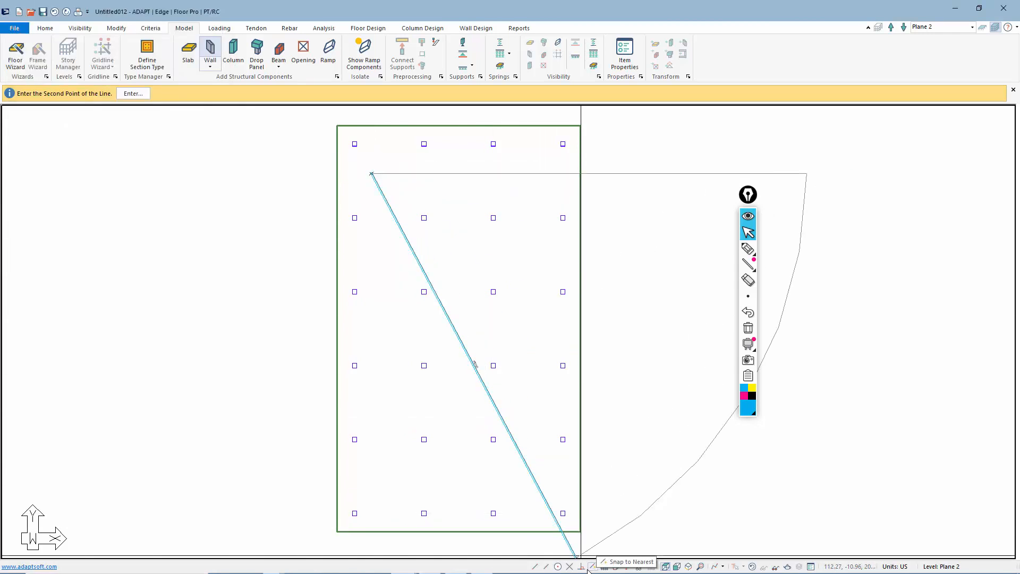
{"action": "left_click", "coordinate": [627, 567]}
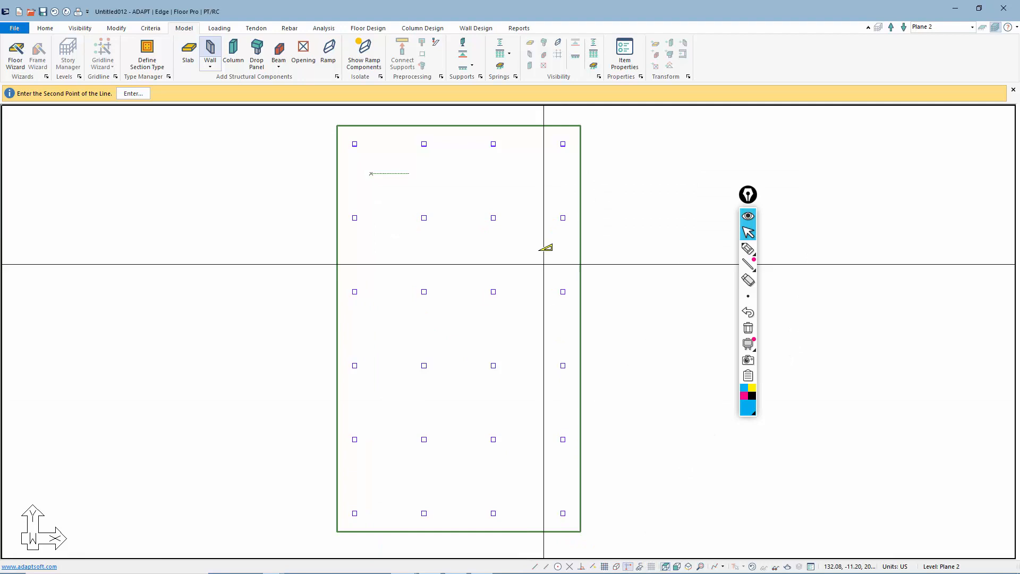
{"action": "left_click", "coordinate": [538, 191]}
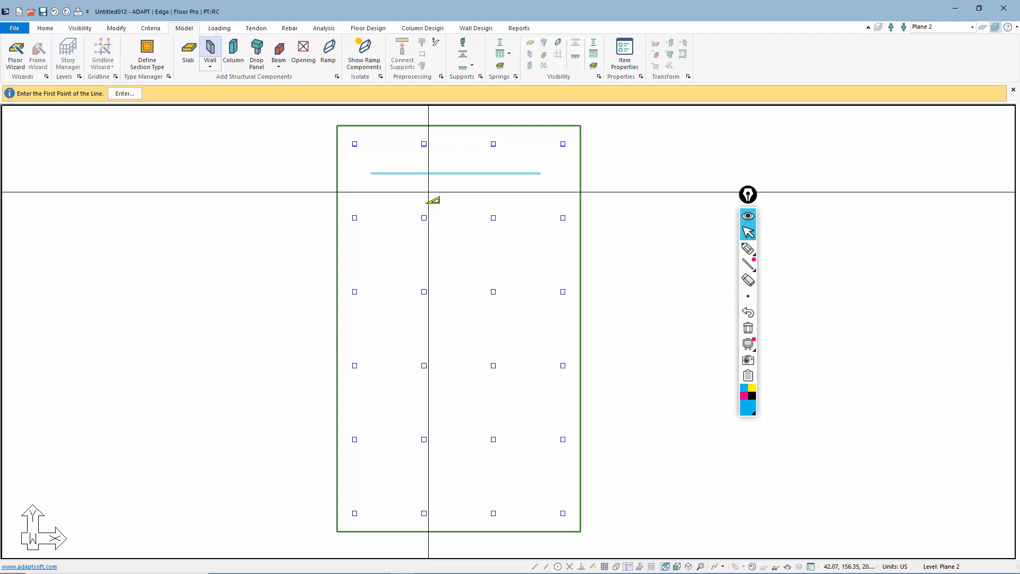
{"action": "key", "text": "Escape"}
Step: Copy the wall into each of the four remaining bays between the column rows below, aligned with the original
{"action": "left_click", "coordinate": [453, 172]}
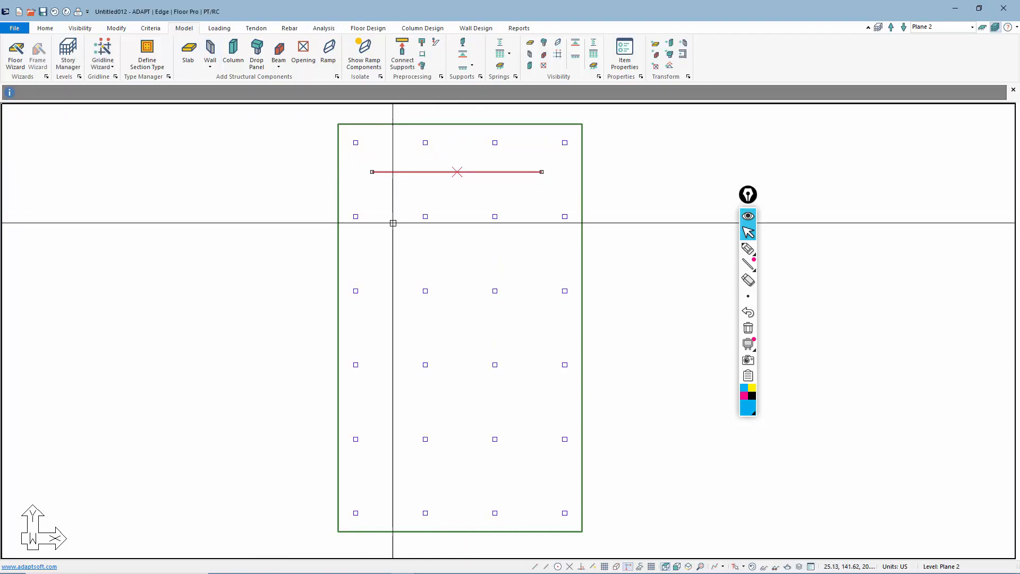
{"action": "key", "text": "ctrl+v"}
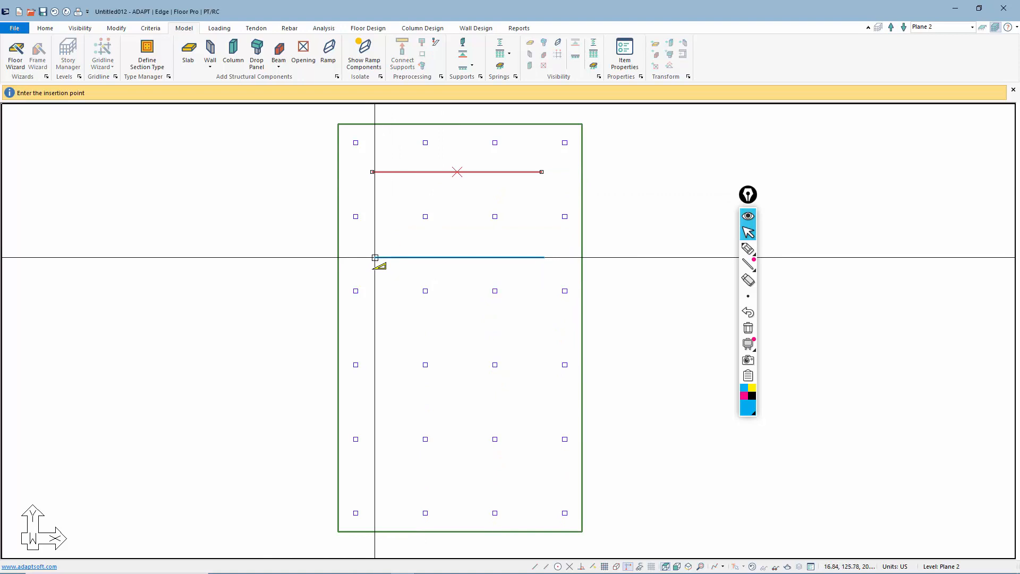
{"action": "left_click", "coordinate": [373, 255]}
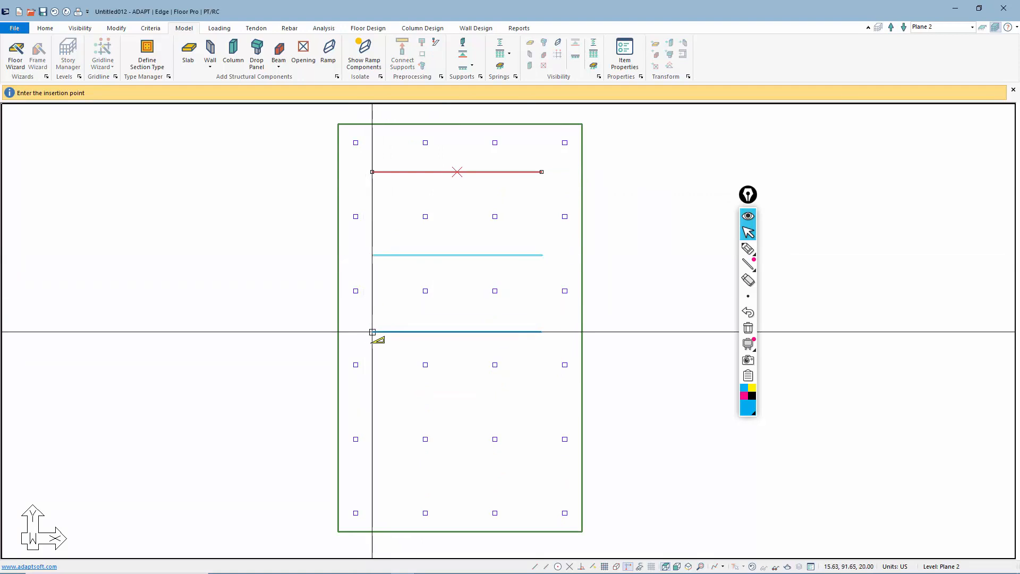
{"action": "left_click", "coordinate": [372, 330]}
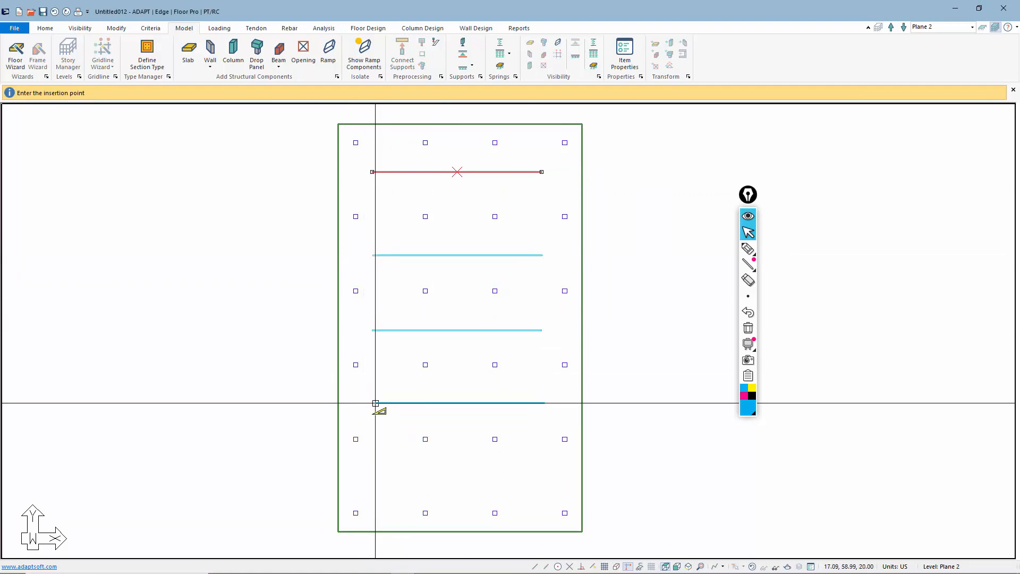
{"action": "left_click", "coordinate": [375, 402]}
{"action": "left_click", "coordinate": [378, 482]}
{"action": "key", "text": "Escape"}
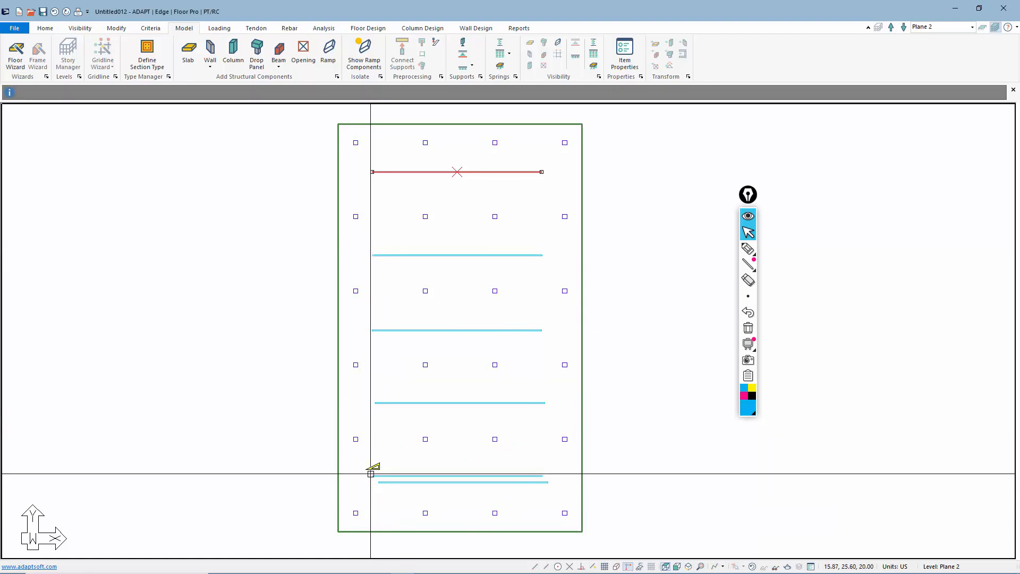
Step: Add a second concrete material, Concrete 2, with its default properties to the material library
{"action": "left_click", "coordinate": [154, 30]}
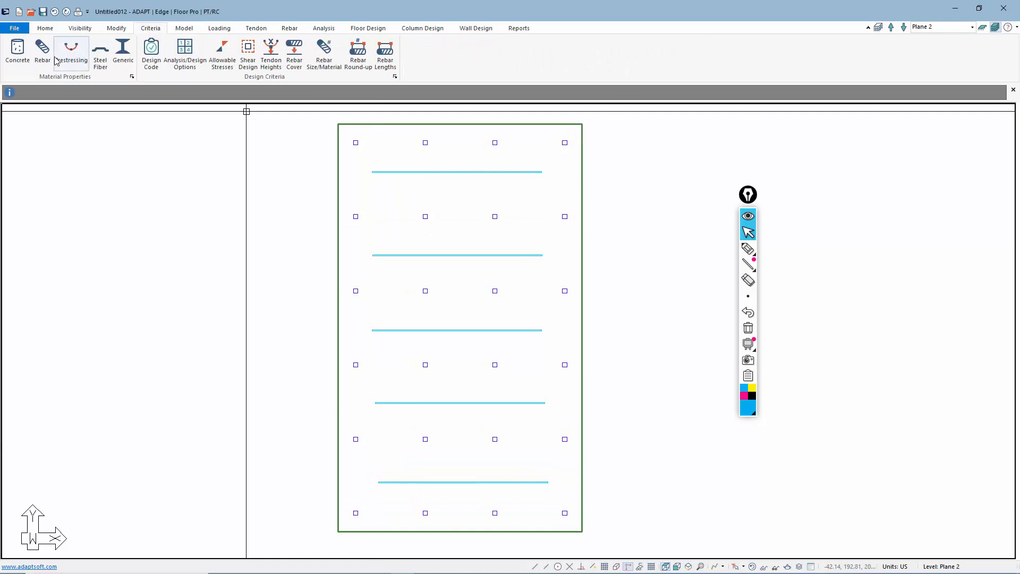
{"action": "left_click", "coordinate": [18, 51]}
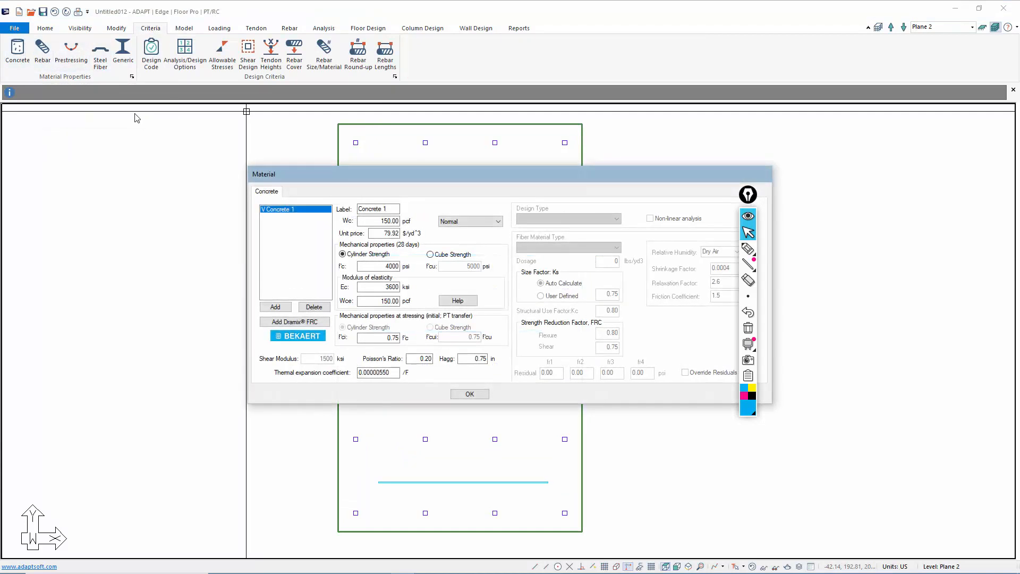
{"action": "left_click", "coordinate": [277, 307]}
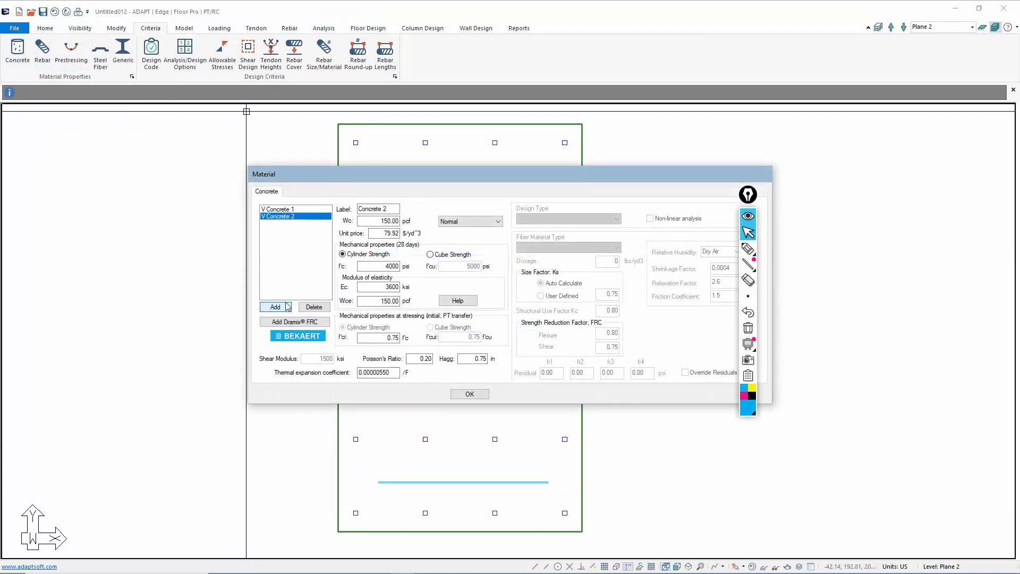
{"action": "double_click", "coordinate": [376, 221]}
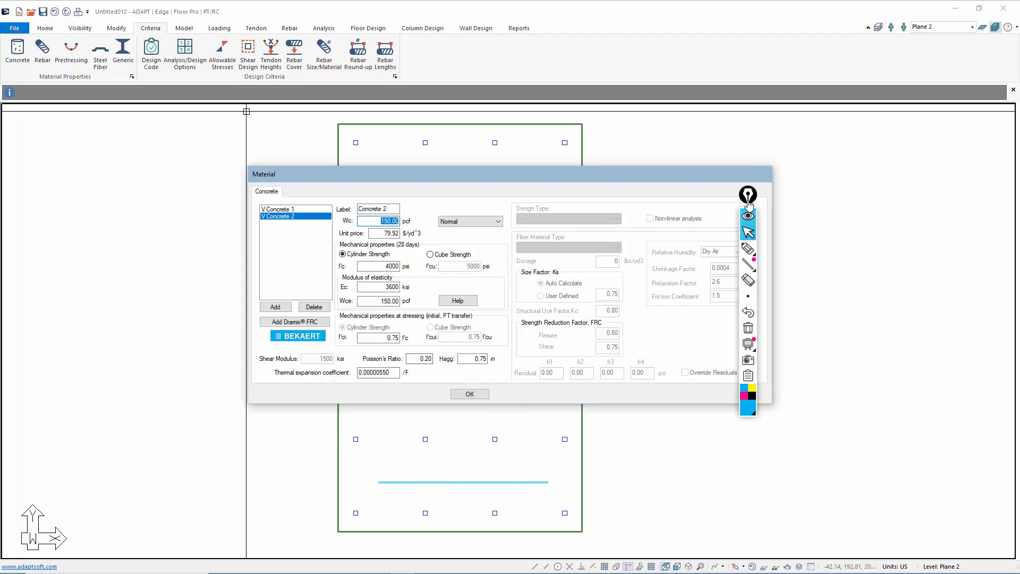
{"action": "left_click_drag", "start_coordinate": [746, 202], "coordinate": [907, 263]}
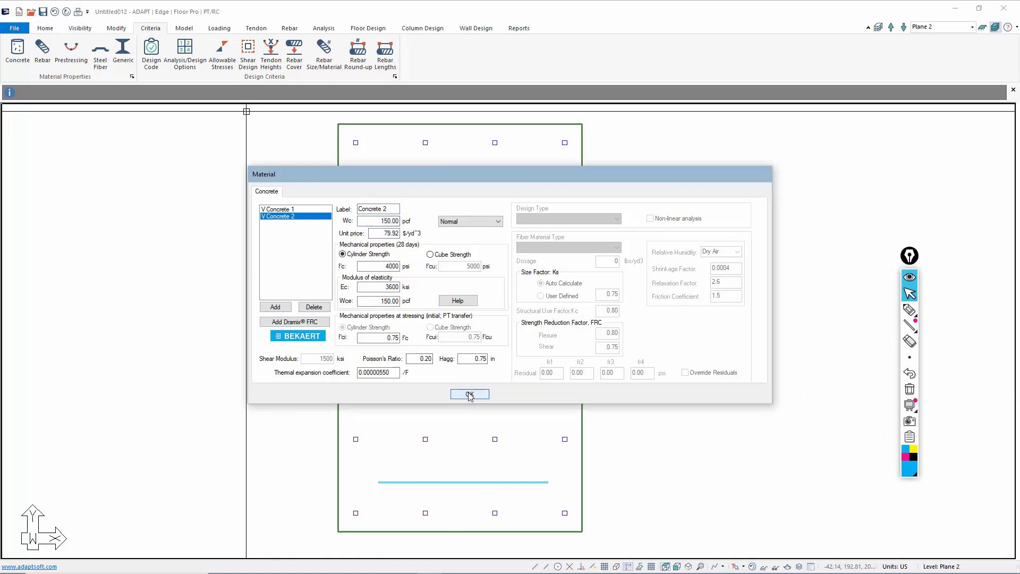
{"action": "left_click", "coordinate": [470, 394]}
Step: Assign the Concrete 2 material to all five walls on Plane 2 and check one wall's properties
{"action": "left_click_drag", "start_coordinate": [463, 495], "coordinate": [470, 164]}
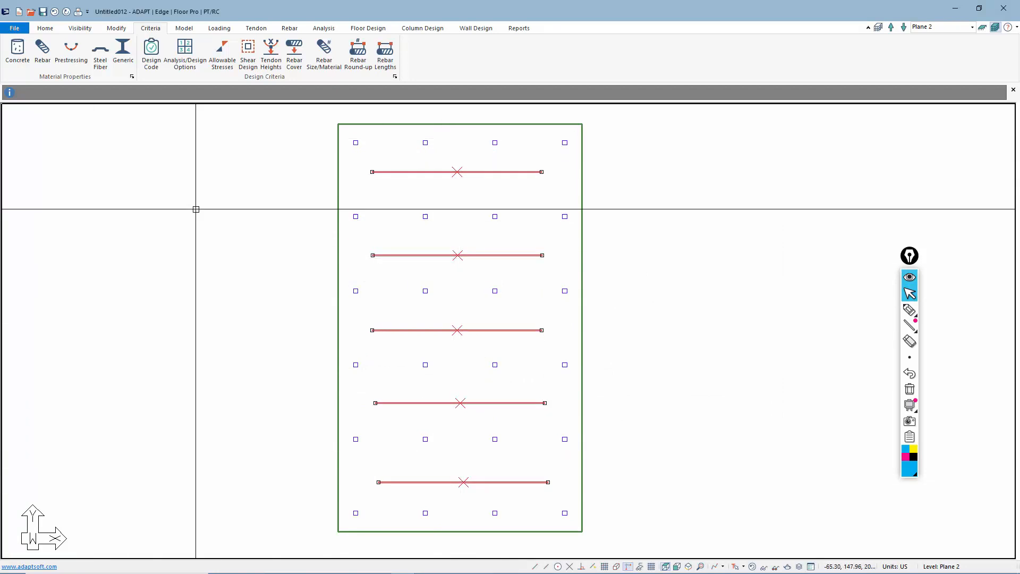
{"action": "left_click", "coordinate": [117, 28]}
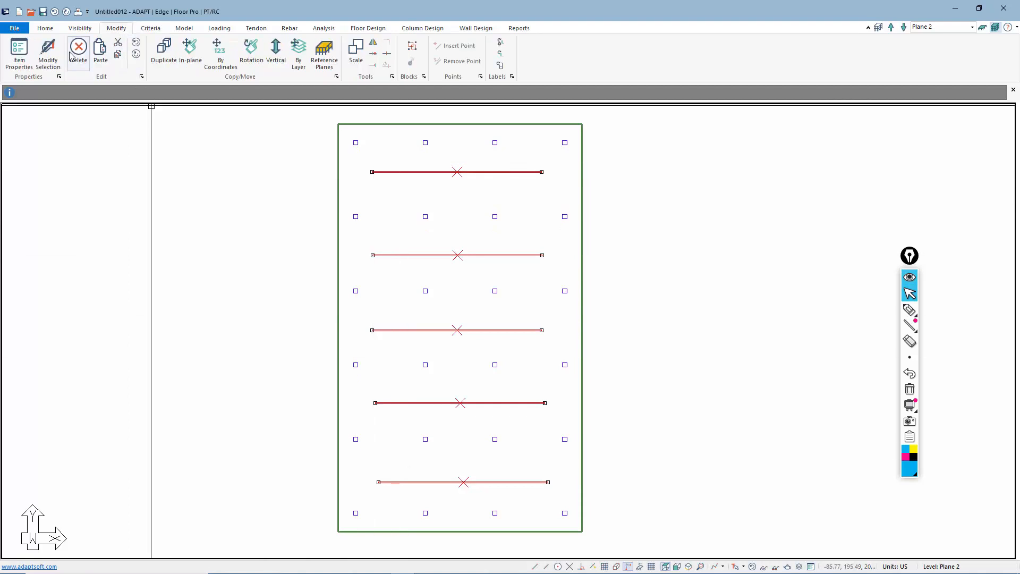
{"action": "left_click", "coordinate": [47, 53]}
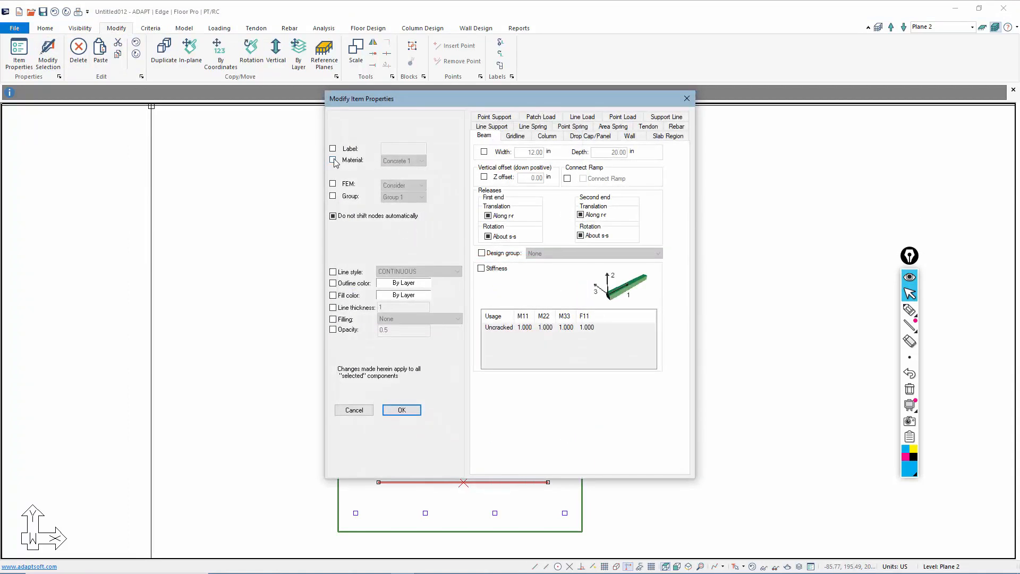
{"action": "left_click", "coordinate": [332, 160]}
{"action": "left_click", "coordinate": [402, 409]}
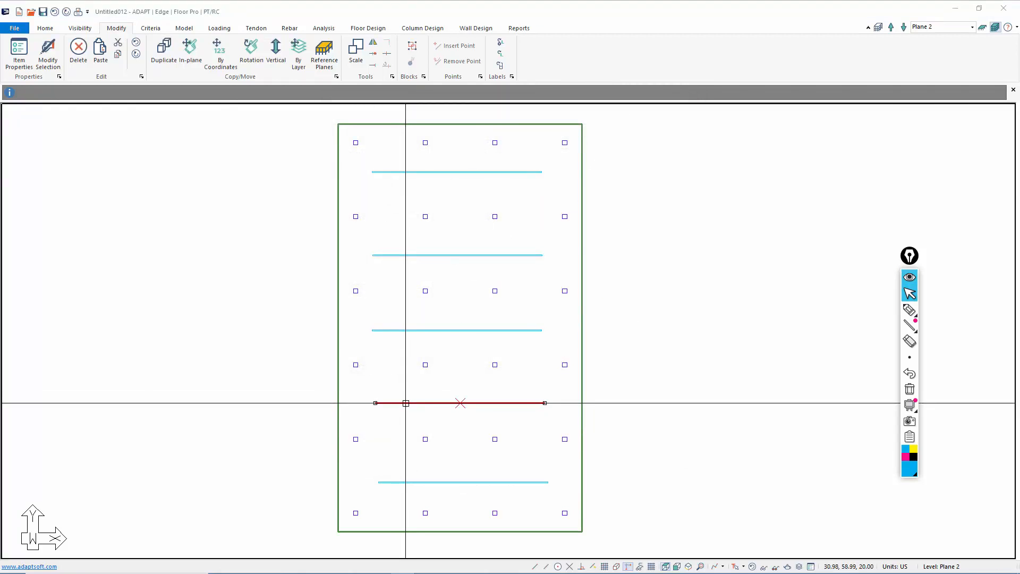
{"action": "double_click", "coordinate": [405, 403]}
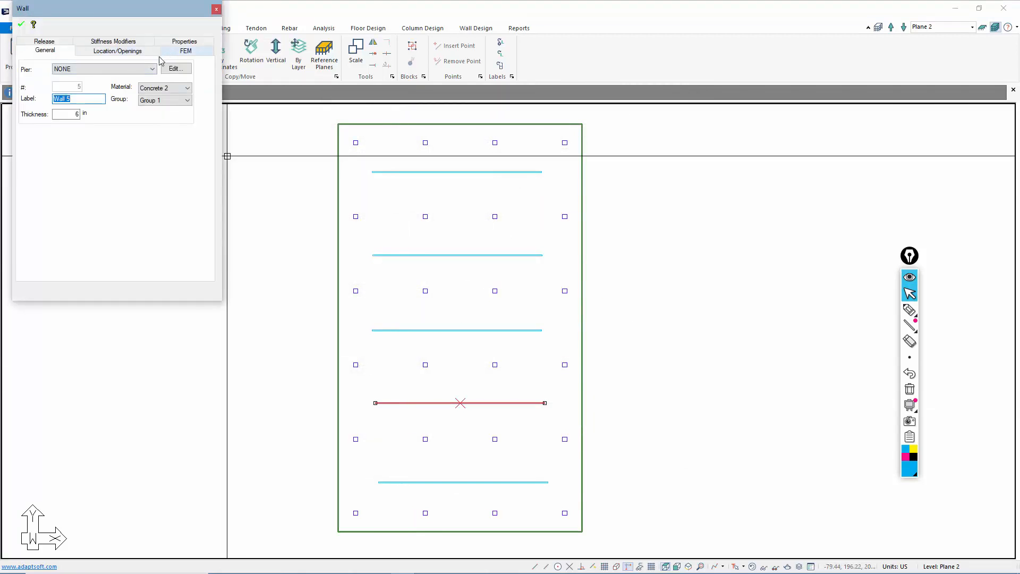
{"action": "key", "text": "Escape"}
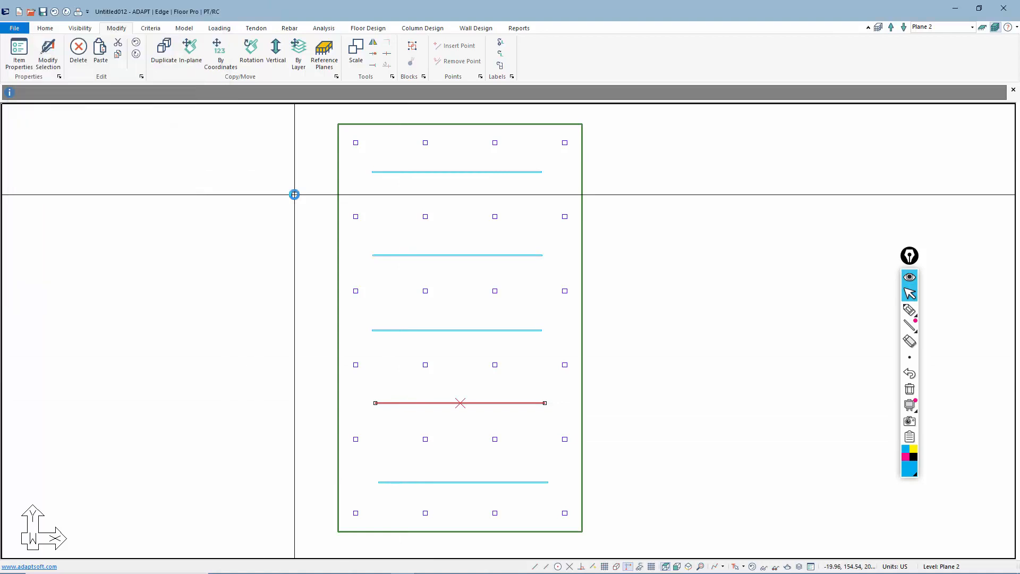
Step: Isolate Plane 2 in single-level mode, inspect its walls in isometric view and return to plan view
{"action": "scroll", "coordinate": [534, 301], "scroll_direction": "down", "scroll_amount": 3}
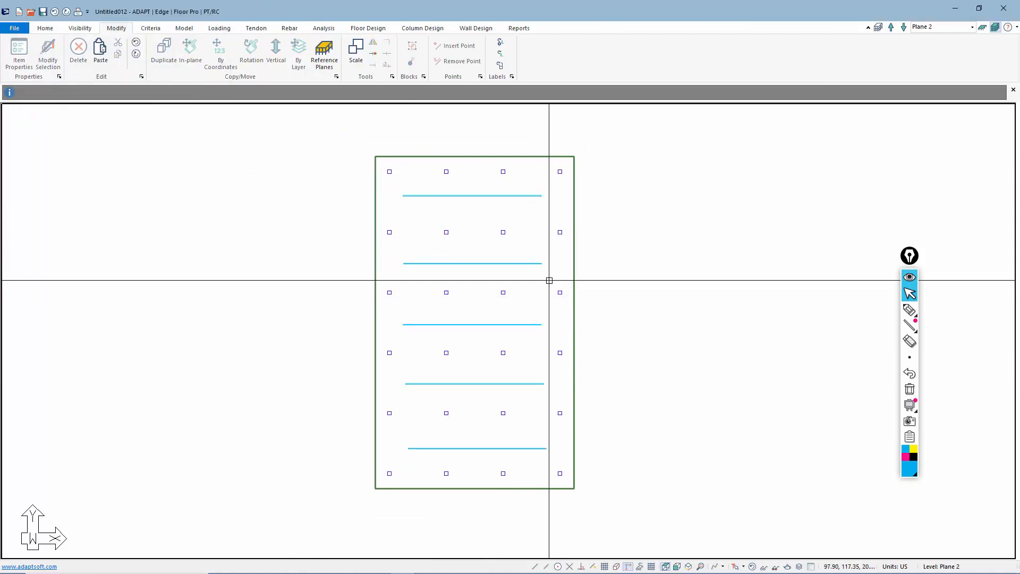
{"action": "left_click", "coordinate": [891, 27]}
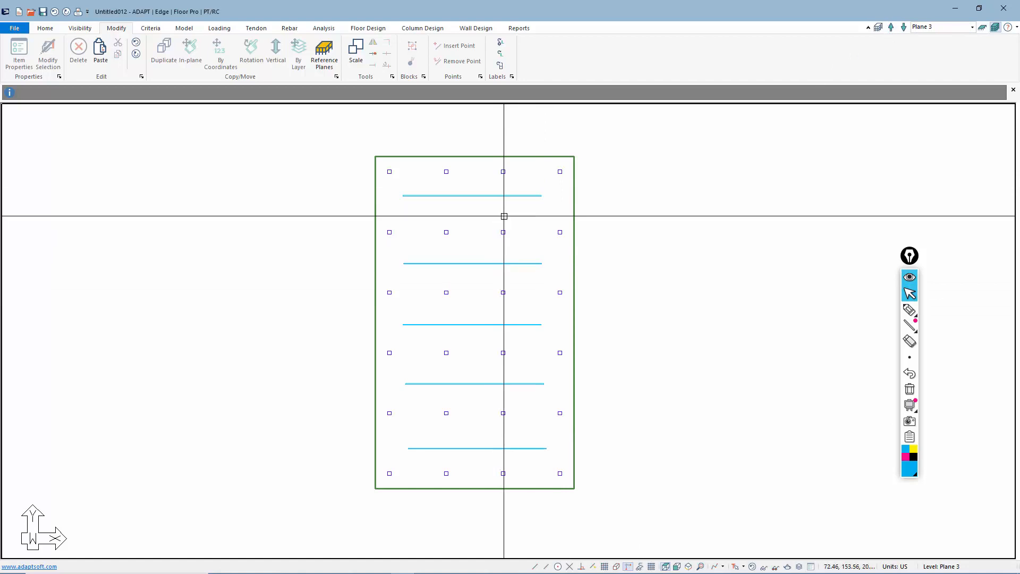
{"action": "left_click", "coordinate": [904, 28]}
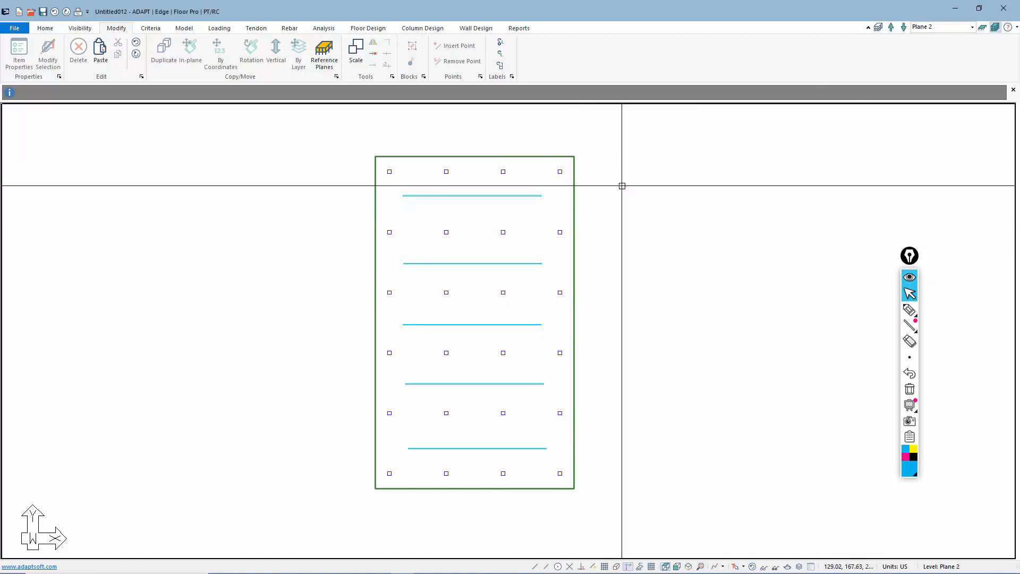
{"action": "left_click", "coordinate": [982, 27]}
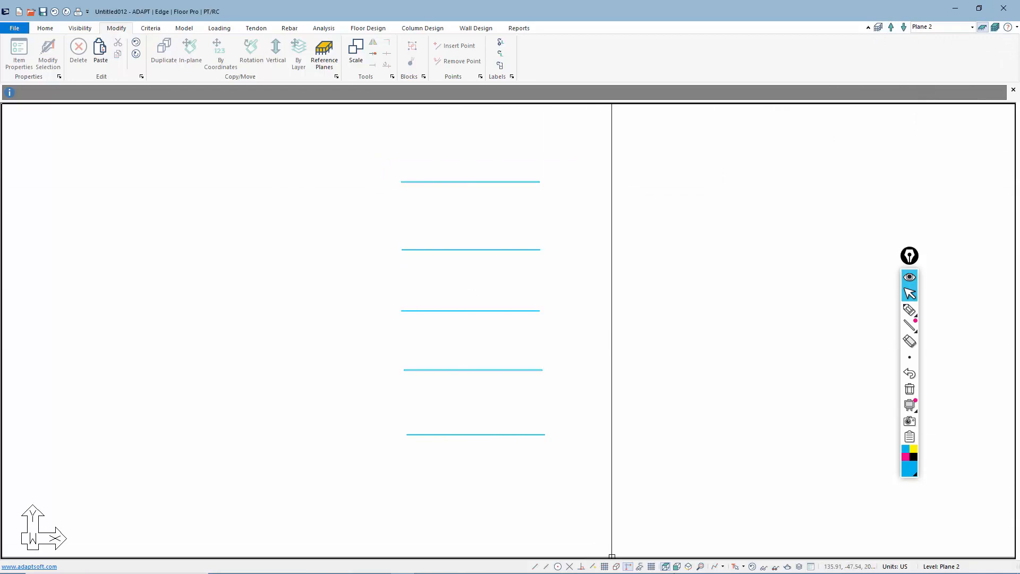
{"action": "left_click", "coordinate": [688, 566]}
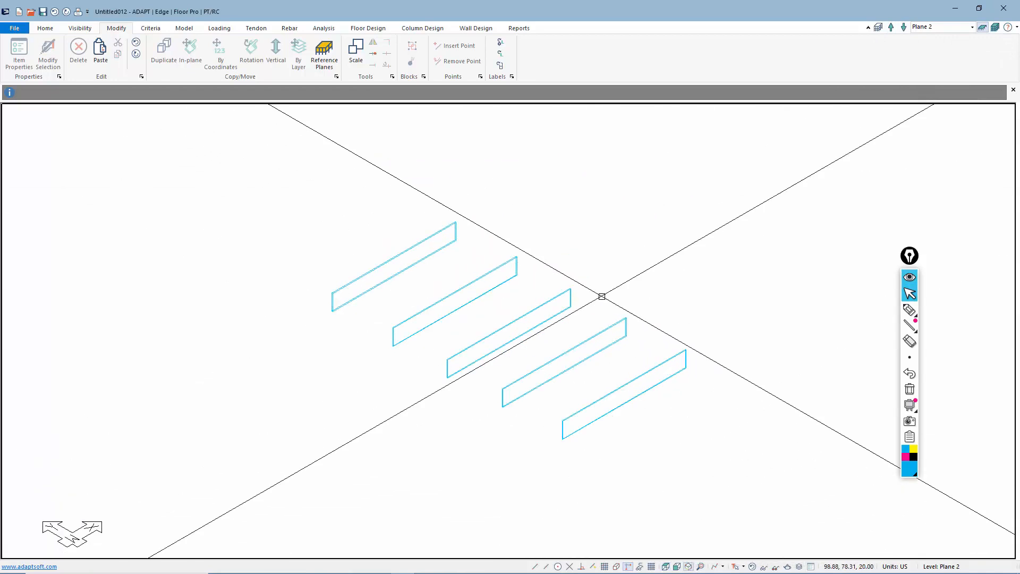
{"action": "left_click", "coordinate": [665, 566]}
{"action": "scroll", "coordinate": [507, 339], "scroll_direction": "down", "scroll_amount": 2}
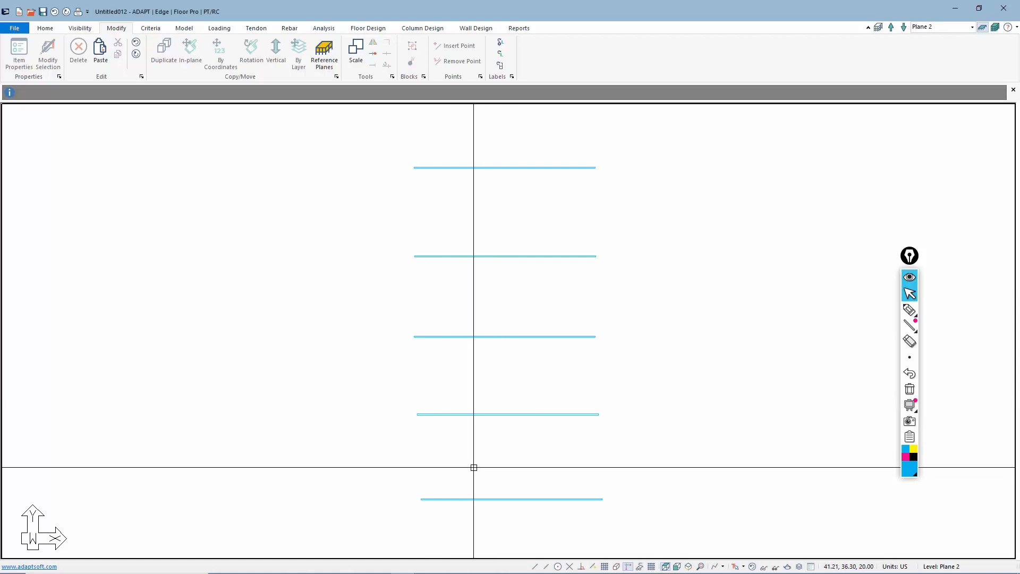
{"action": "middle_click_drag", "start_coordinate": [382, 432], "coordinate": [385, 420]}
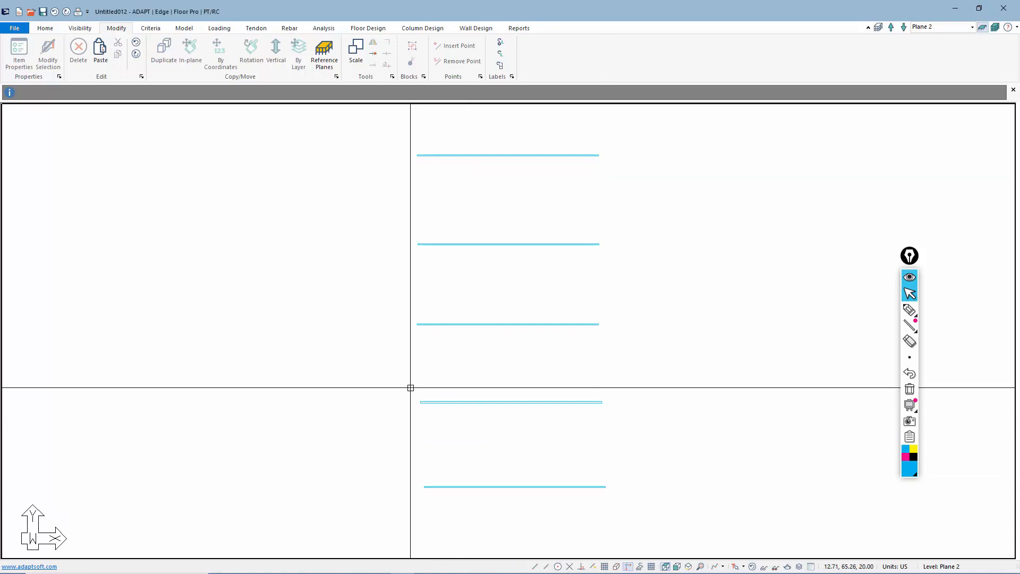
Step: Draw a four-cornered slab region enclosing the five walls on Plane 2 and review its general properties
{"action": "left_click", "coordinate": [186, 30]}
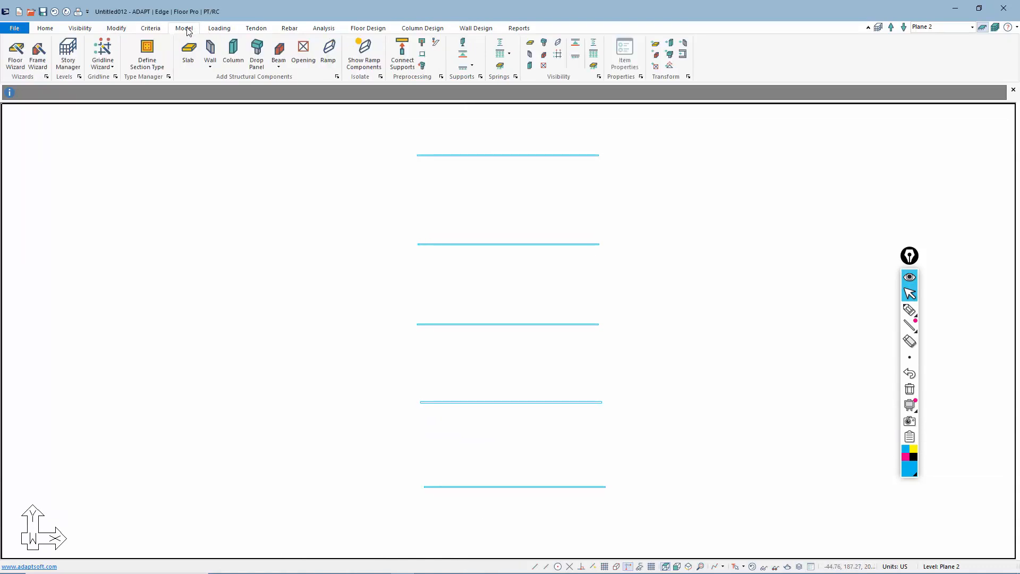
{"action": "left_click", "coordinate": [188, 52]}
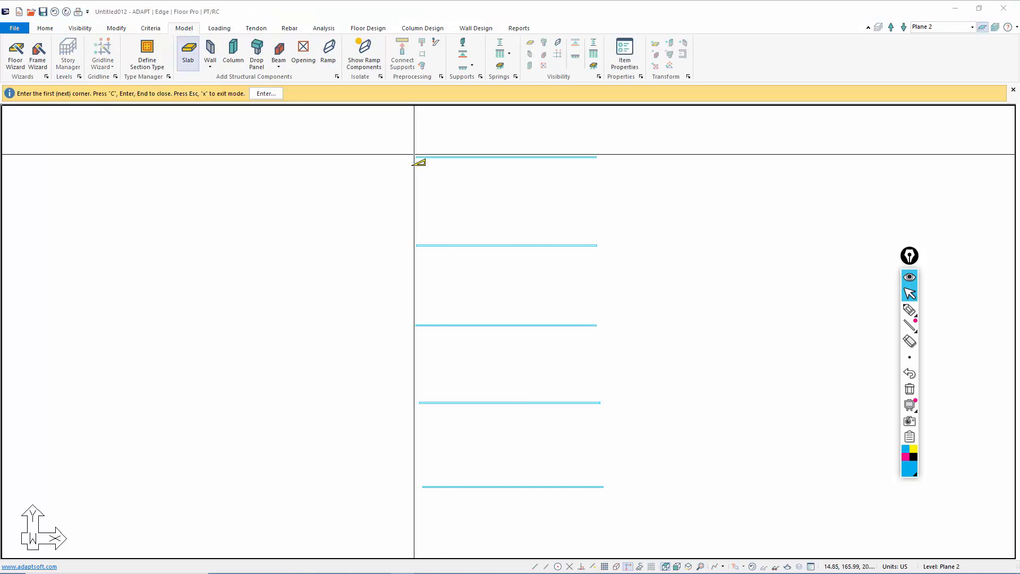
{"action": "left_click", "coordinate": [414, 155]}
{"action": "left_click", "coordinate": [414, 490]}
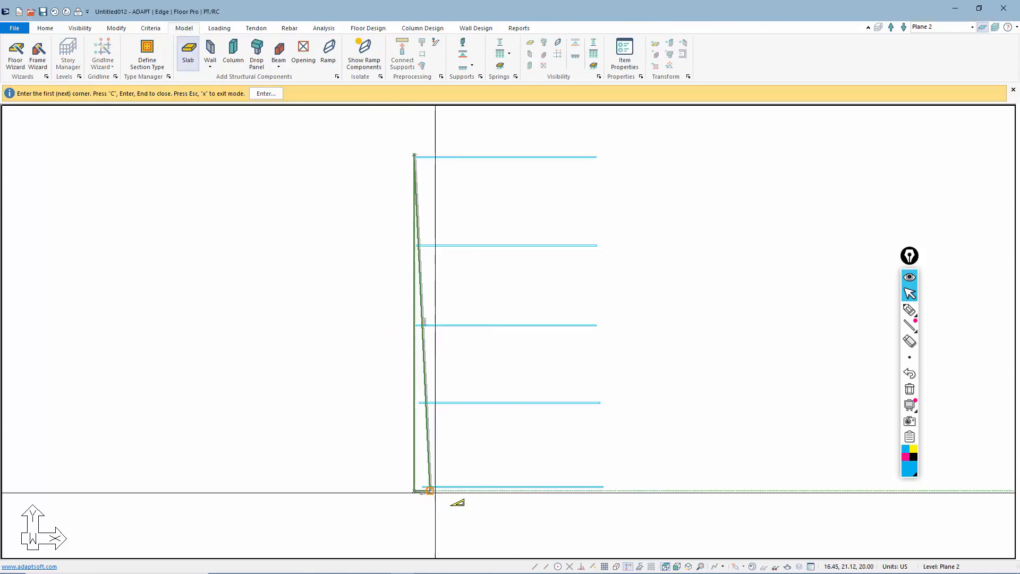
{"action": "left_click", "coordinate": [605, 491]}
{"action": "left_click", "coordinate": [604, 153]}
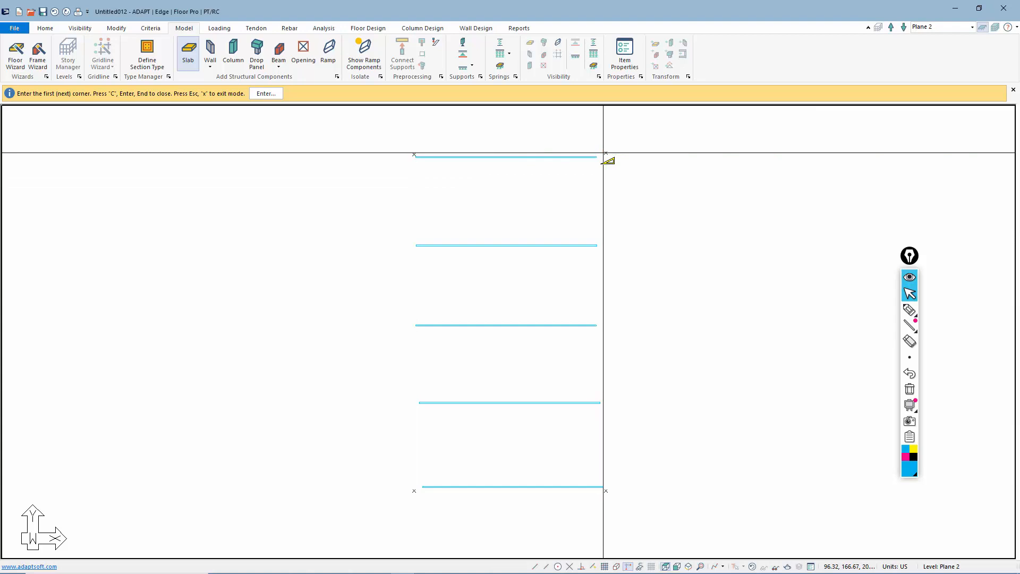
{"action": "key", "text": "Return"}
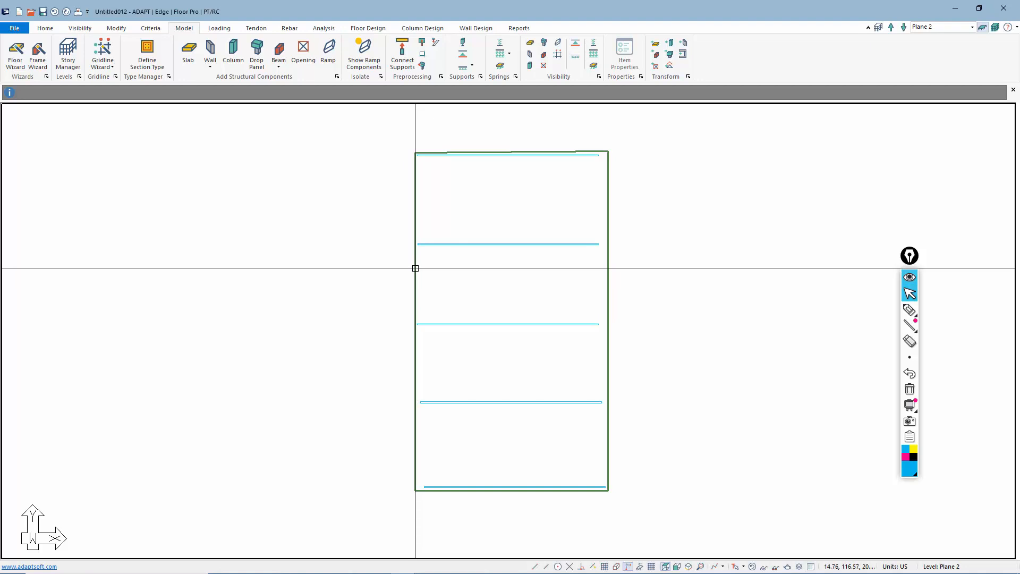
{"action": "double_click", "coordinate": [416, 268]}
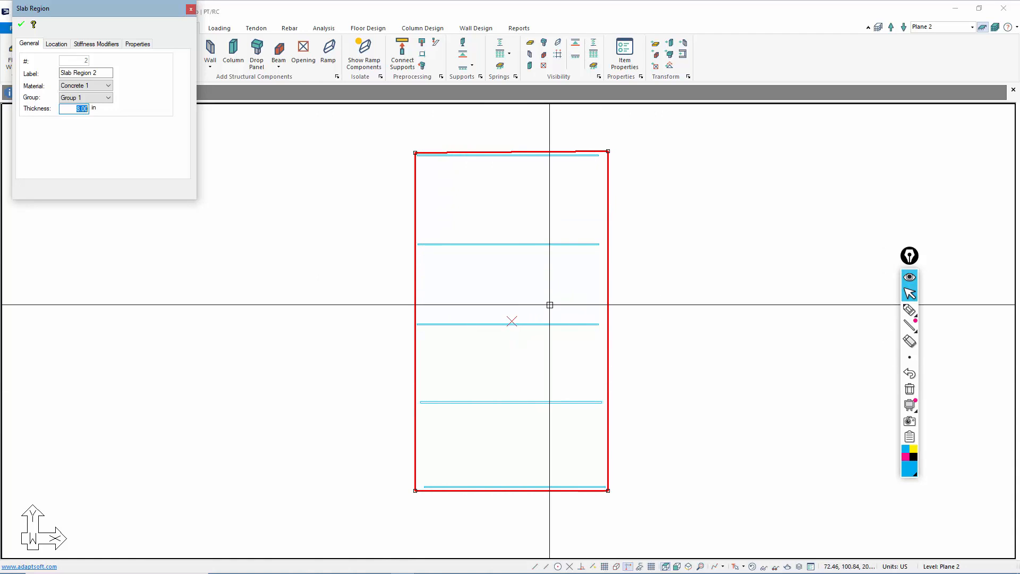
{"action": "key", "text": "Return"}
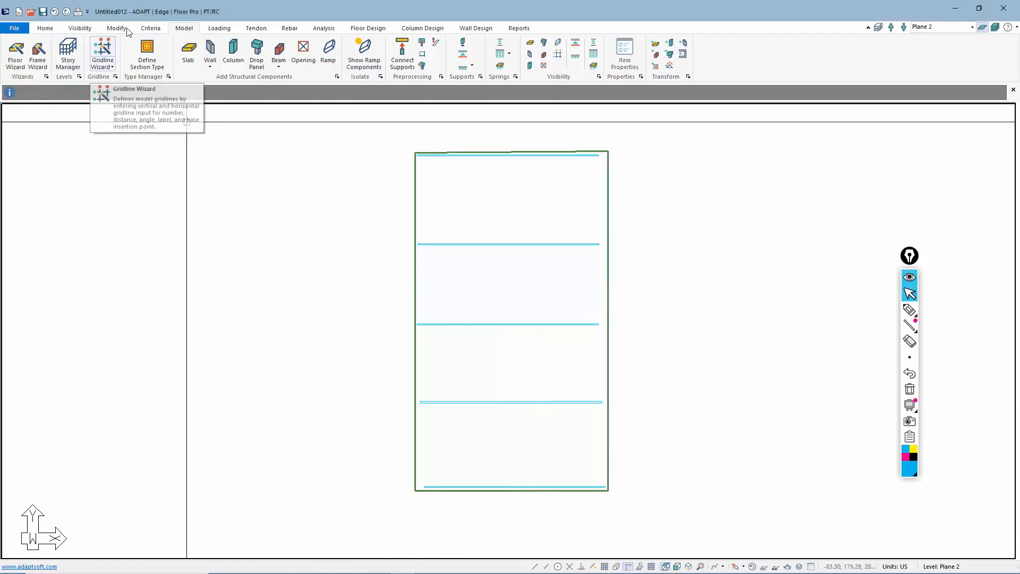
Step: Add a third concrete material, Concrete 3, with its default properties to the material library
{"action": "left_click", "coordinate": [151, 28]}
{"action": "left_click", "coordinate": [18, 51]}
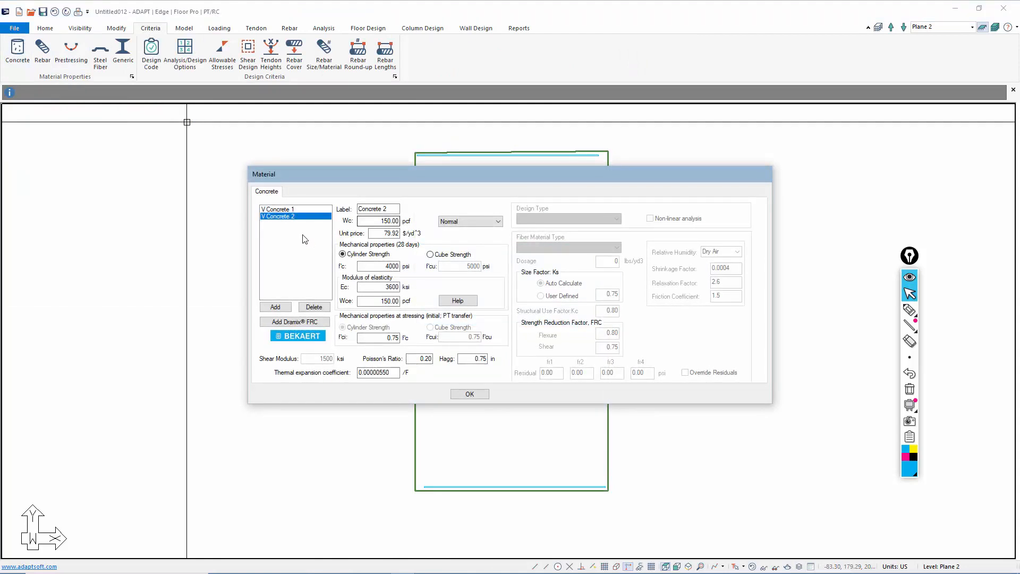
{"action": "left_click", "coordinate": [275, 307]}
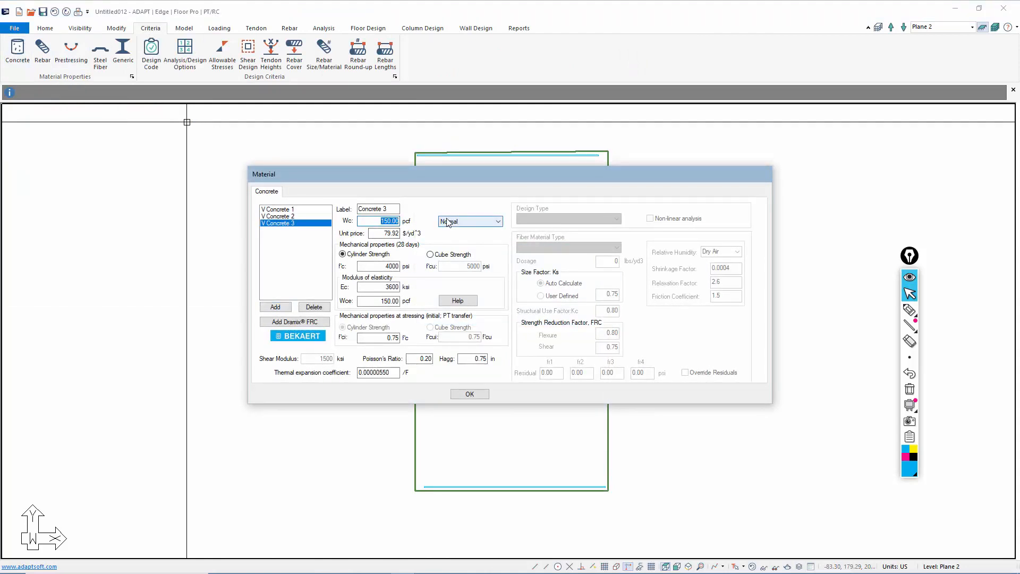
{"action": "left_click", "coordinate": [467, 393]}
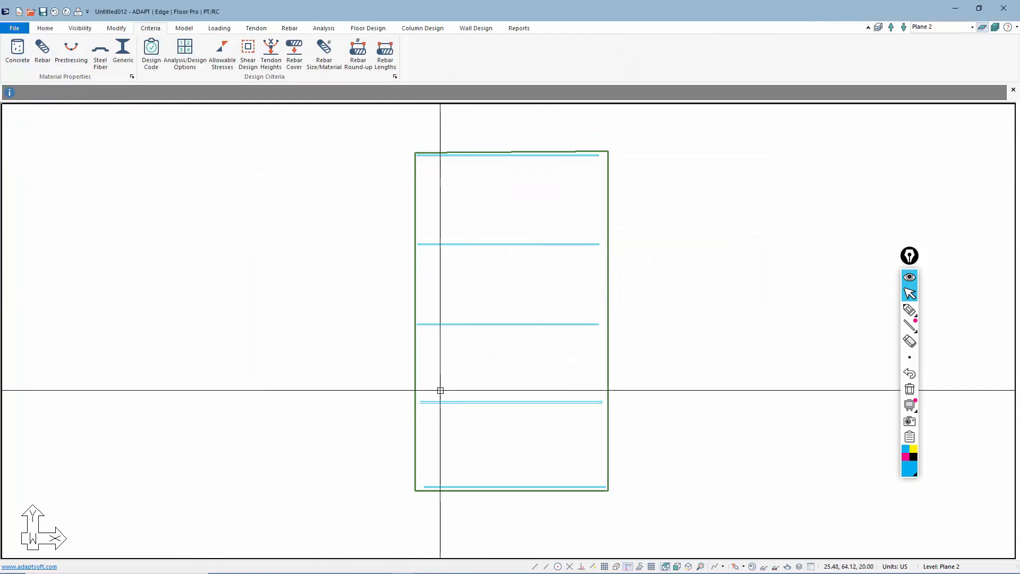
Step: Assign the Concrete 3 material to the slab region around the walls
{"action": "double_click", "coordinate": [417, 355]}
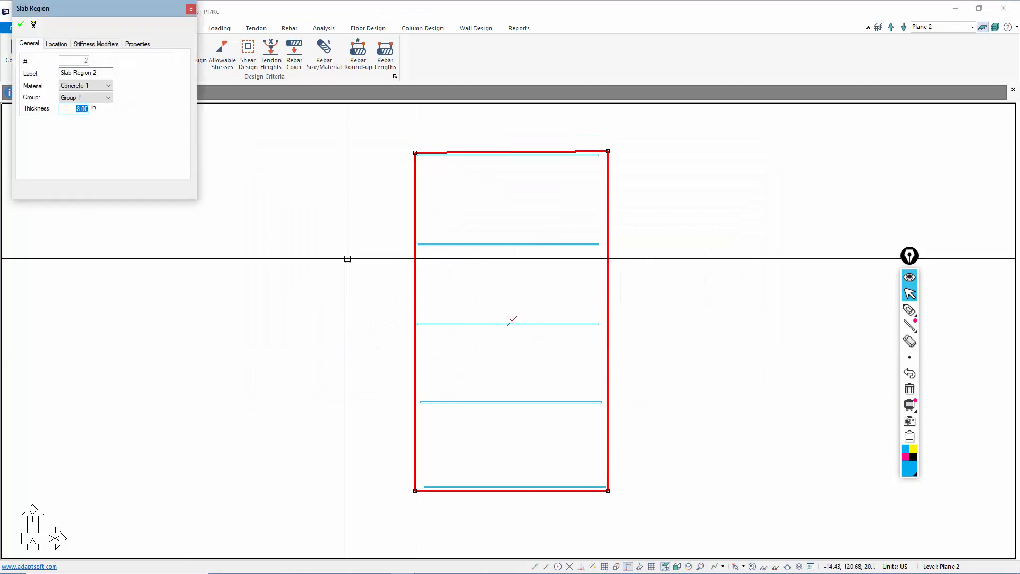
{"action": "left_click", "coordinate": [86, 86]}
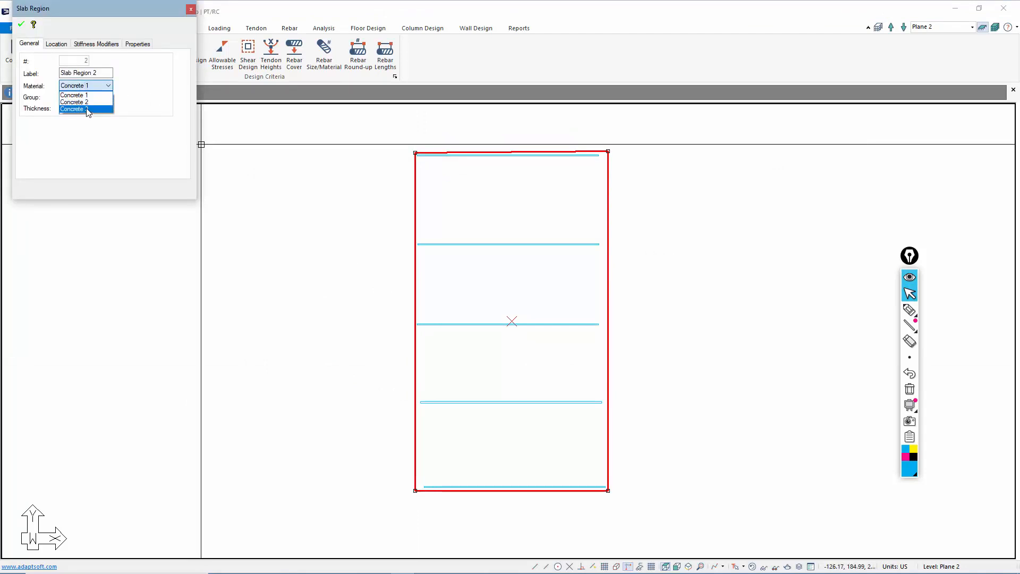
{"action": "left_click", "coordinate": [80, 109]}
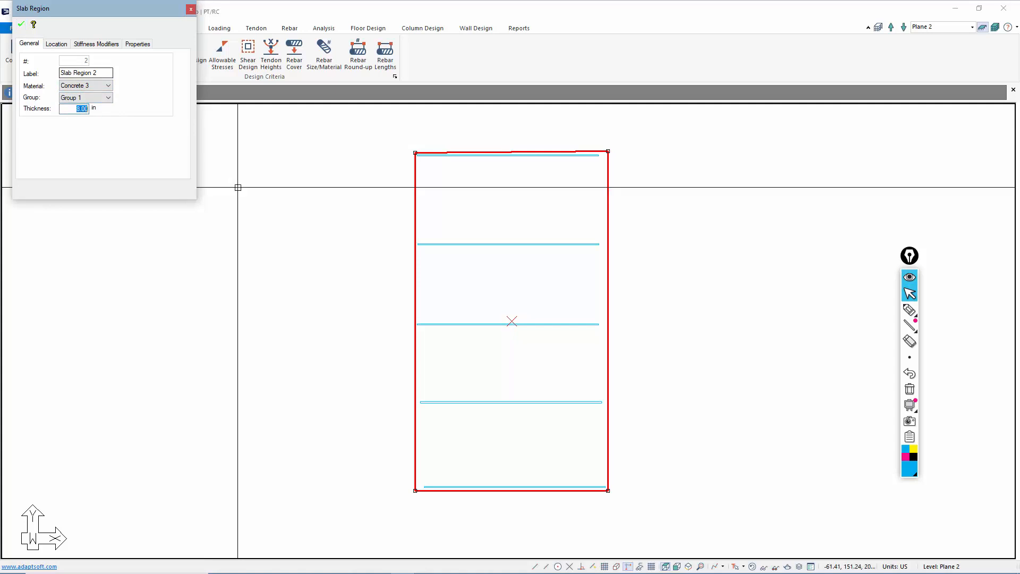
{"action": "left_click", "coordinate": [21, 24]}
Step: Add a general load case to the load case library and label it LG_SW
{"action": "scroll", "coordinate": [412, 212], "scroll_direction": "down", "scroll_amount": 1}
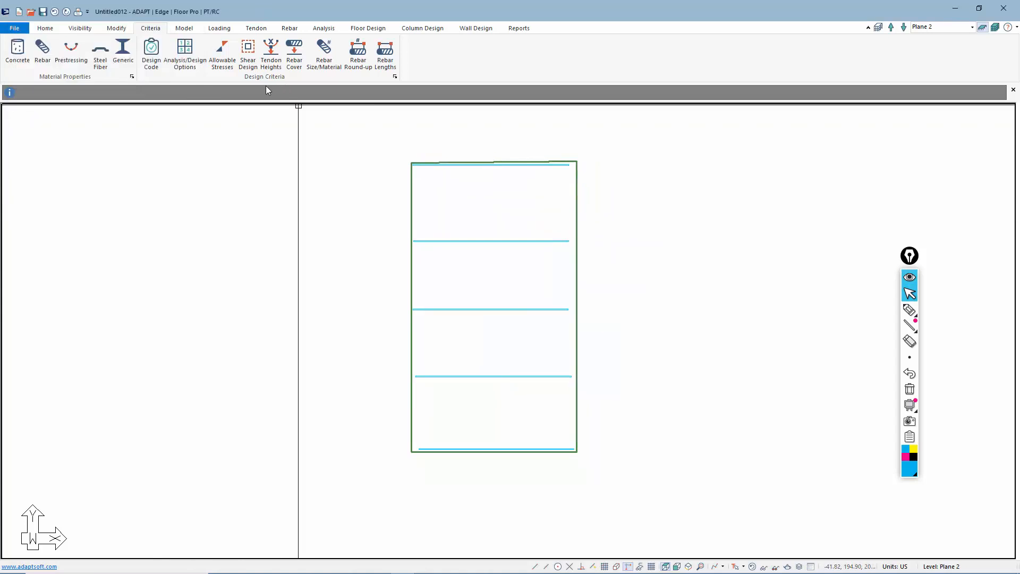
{"action": "left_click", "coordinate": [219, 28]}
{"action": "left_click", "coordinate": [15, 56]}
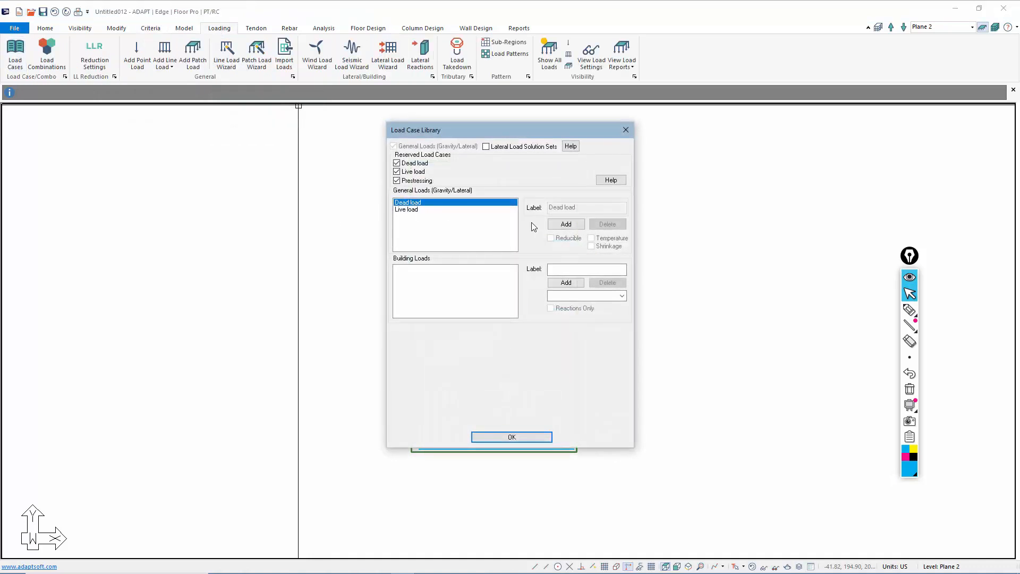
{"action": "left_click", "coordinate": [562, 226]}
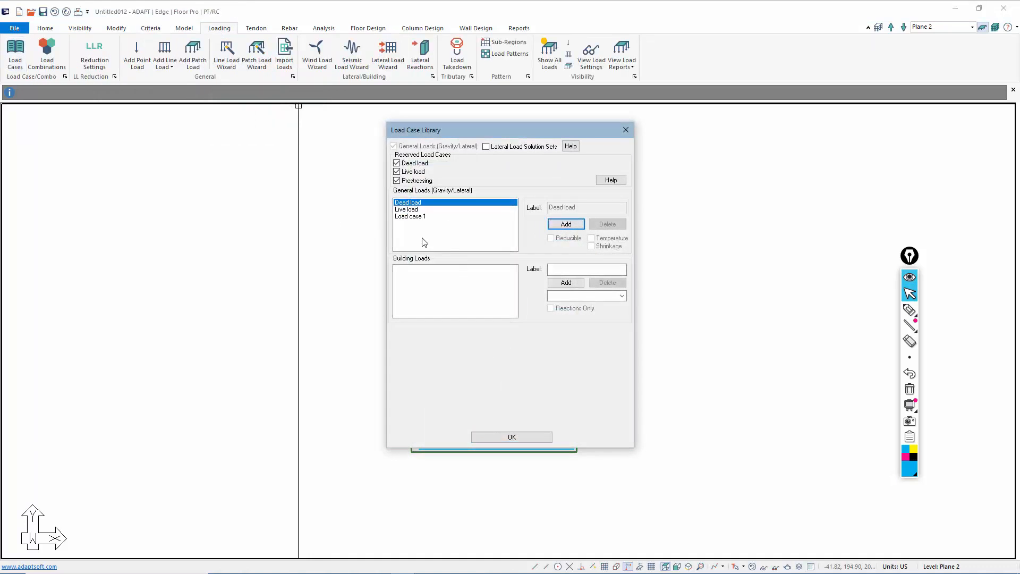
{"action": "left_click", "coordinate": [421, 217]}
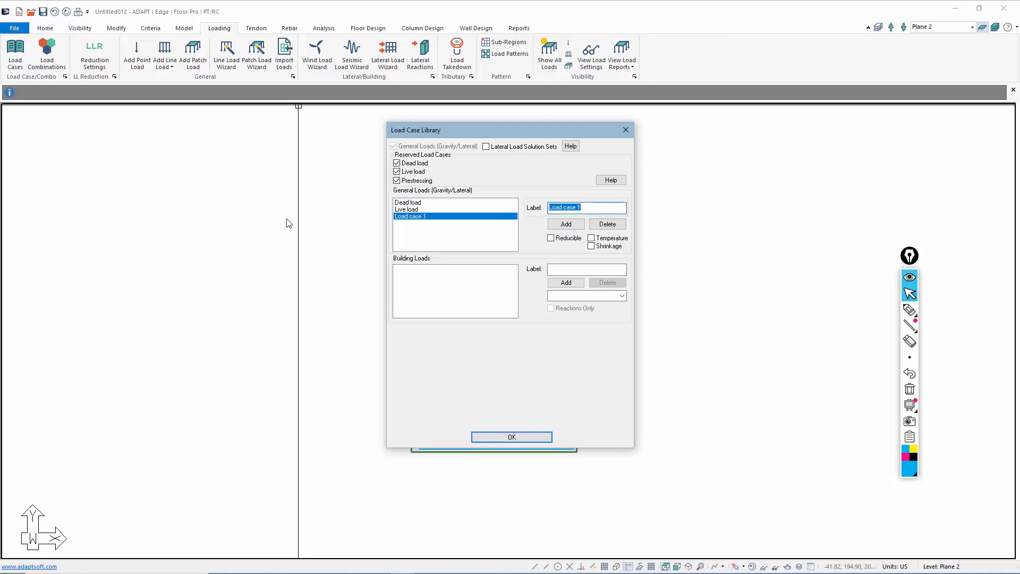
{"action": "type", "text": "LG_SW"}
{"action": "left_click", "coordinate": [504, 437]}
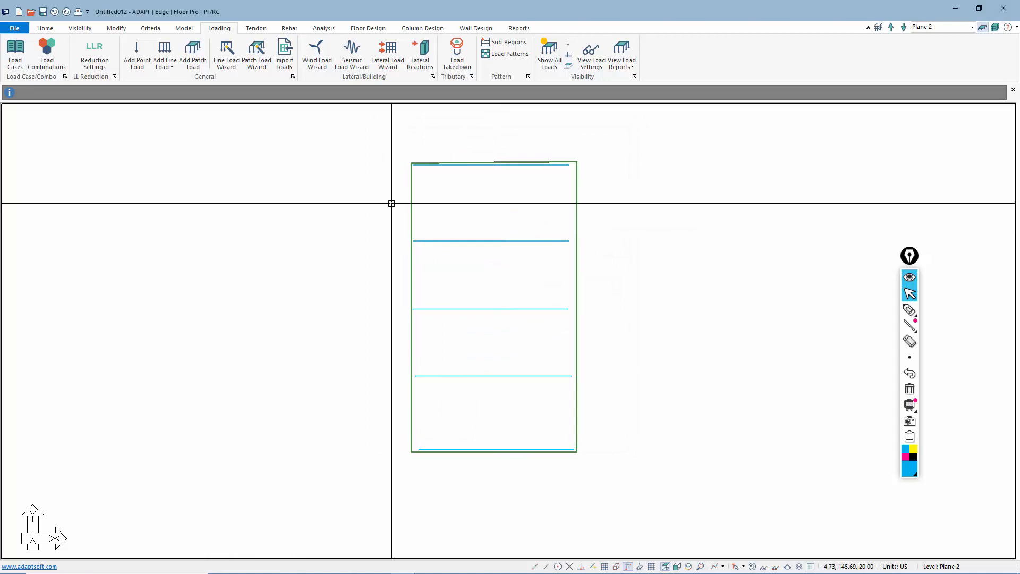
Step: Create a 0.075 ksf patch load over the Plane 2 slab region in the LG_SW load case
{"action": "left_click", "coordinate": [410, 177]}
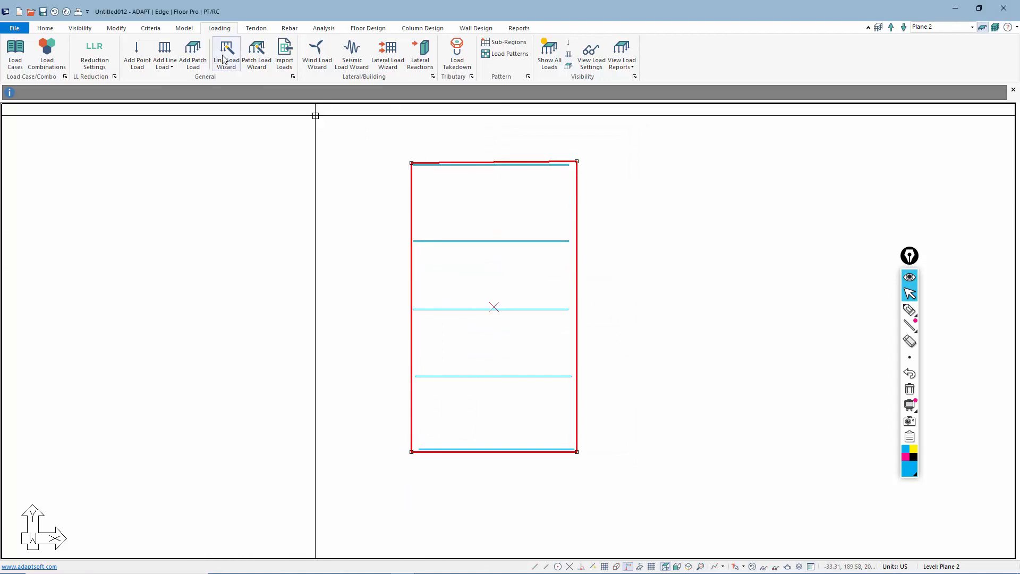
{"action": "left_click", "coordinate": [257, 58]}
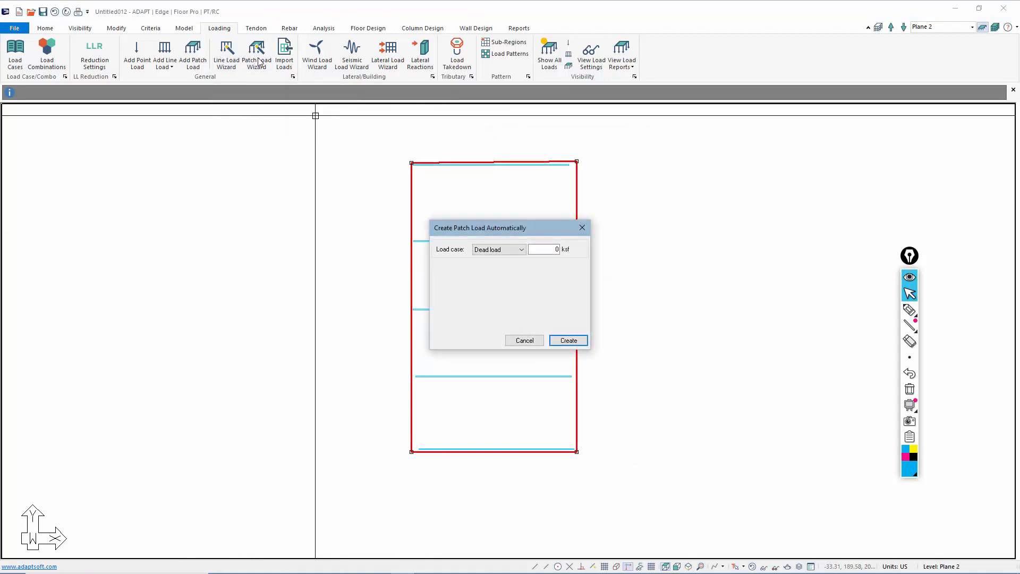
{"action": "left_click", "coordinate": [523, 250]}
{"action": "left_click", "coordinate": [505, 272]}
{"action": "left_click", "coordinate": [543, 250]}
{"action": "double_click", "coordinate": [543, 250]}
{"action": "type", "text": "0.075"}
{"action": "left_click", "coordinate": [567, 340]}
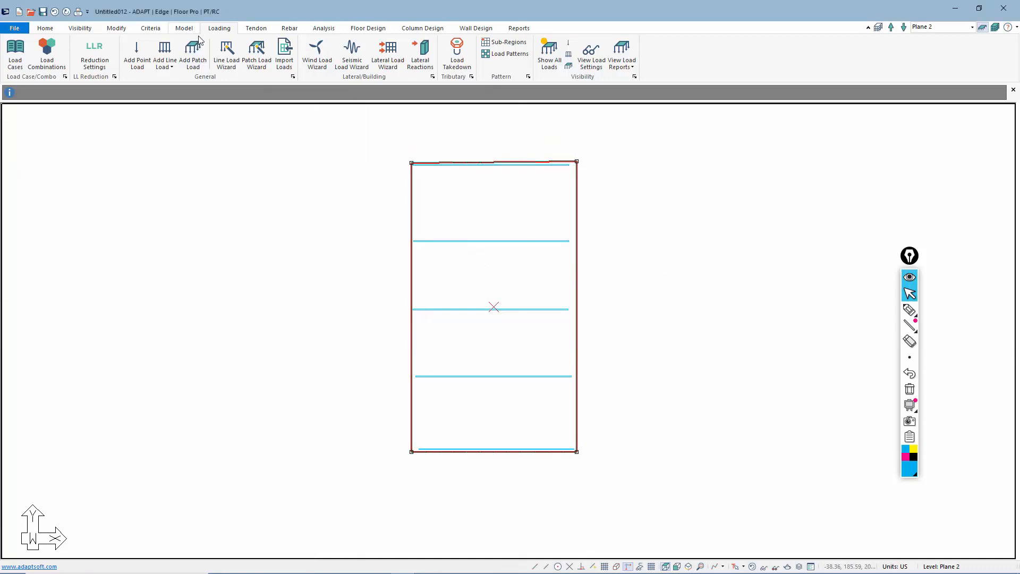
Step: Create a 0.025 ksf patch load over the same slab region in the Dead load case
{"action": "left_click", "coordinate": [263, 57]}
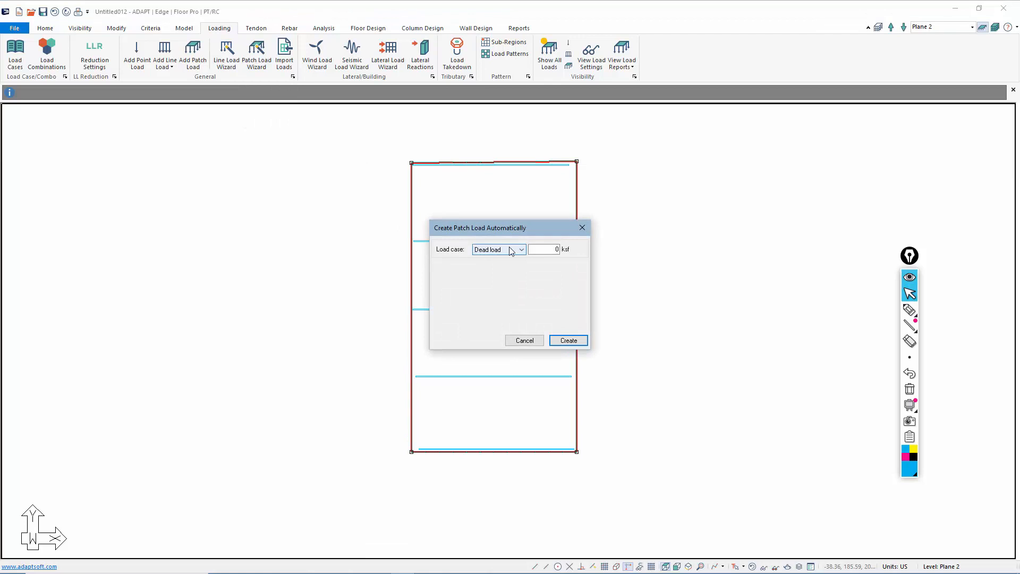
{"action": "double_click", "coordinate": [543, 250]}
{"action": "type", "text": "0.025"}
{"action": "key", "text": "Return"}
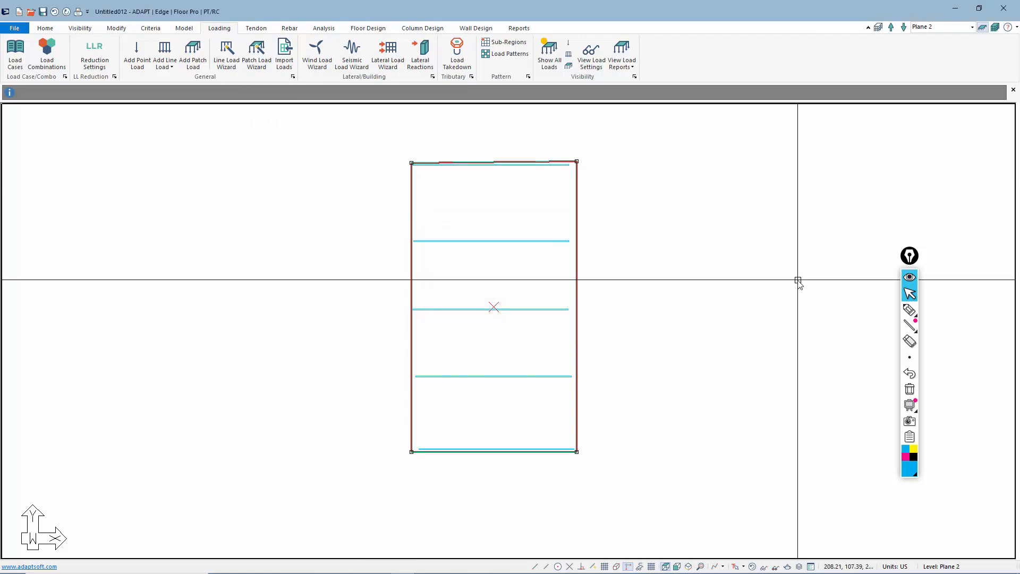
Step: Create a patch load over the same slab region in the Live load case
{"action": "left_click", "coordinate": [252, 58]}
{"action": "left_click", "coordinate": [494, 249]}
{"action": "left_click", "coordinate": [497, 266]}
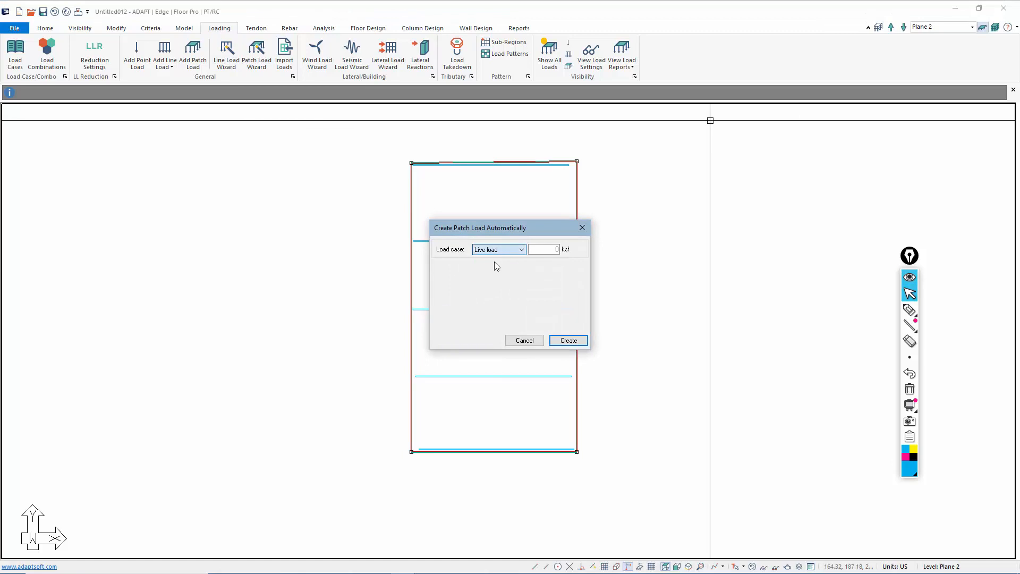
{"action": "key", "text": "Tab"}
{"action": "key", "text": "Return"}
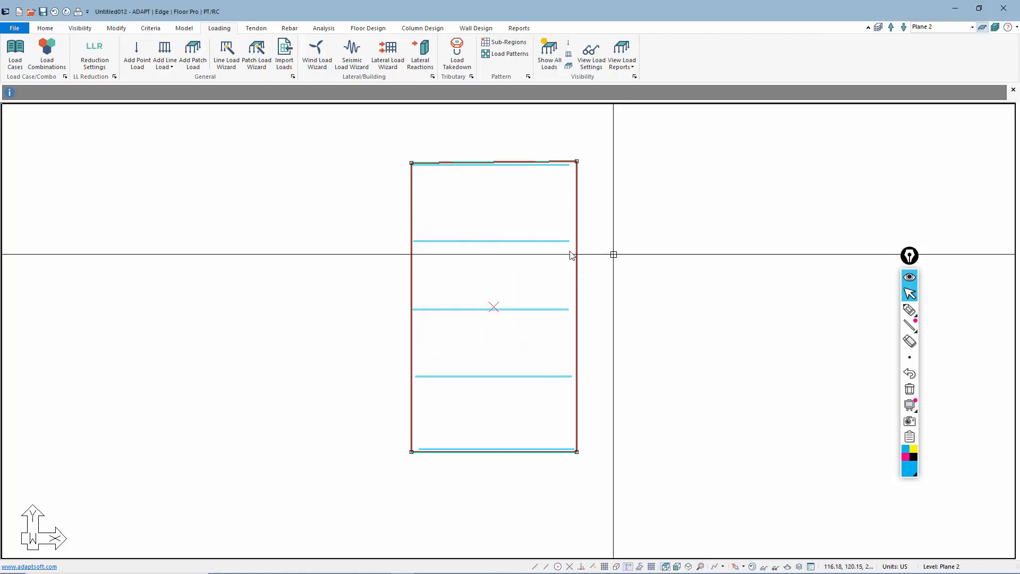
Step: Select the slab, walls and patch loads on Plane 2 and copy them vertically up to the existing planes above, working in isometric view
{"action": "scroll", "coordinate": [478, 287], "scroll_direction": "down", "scroll_amount": 1}
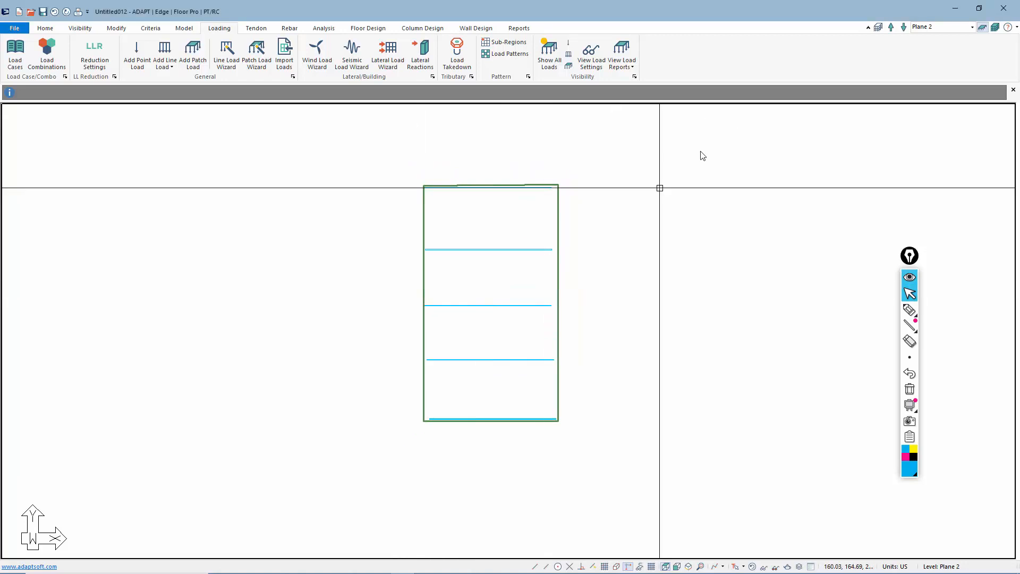
{"action": "left_click_drag", "start_coordinate": [382, 151], "coordinate": [381, 150]}
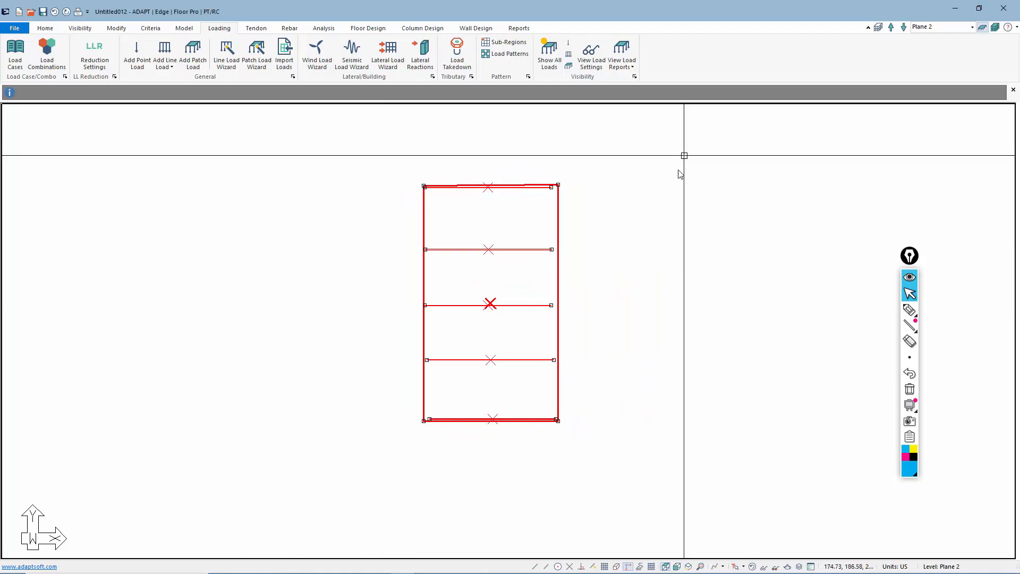
{"action": "left_click", "coordinate": [688, 567]}
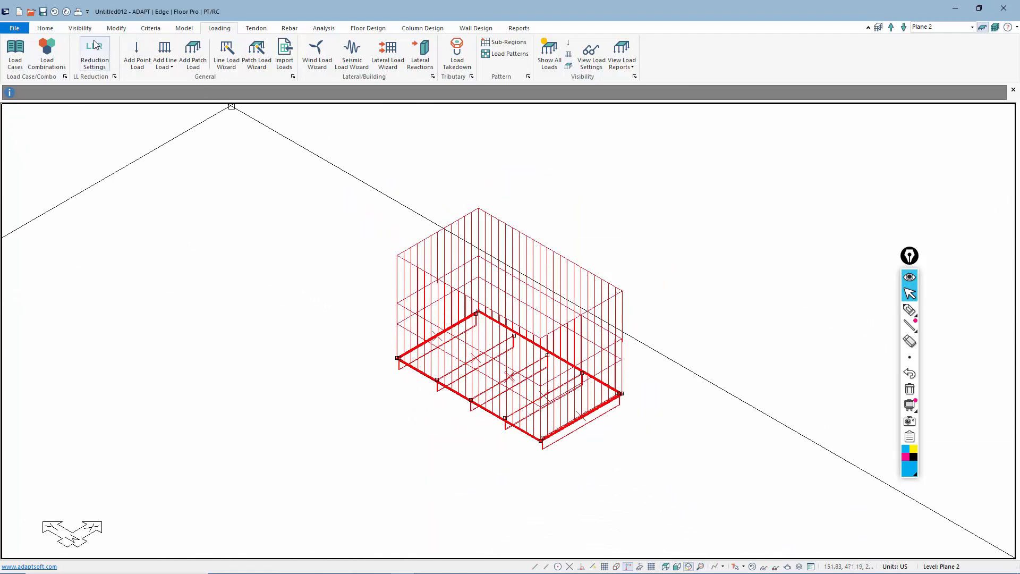
{"action": "left_click", "coordinate": [81, 30]}
{"action": "left_click", "coordinate": [116, 29]}
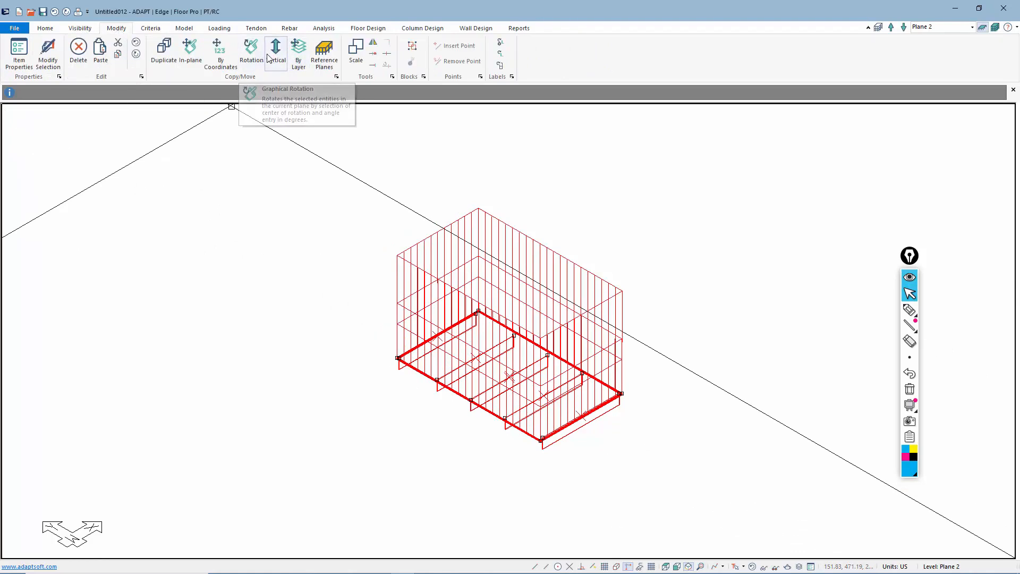
{"action": "left_click", "coordinate": [275, 51]}
{"action": "left_click", "coordinate": [499, 285]}
{"action": "left_click", "coordinate": [506, 301]}
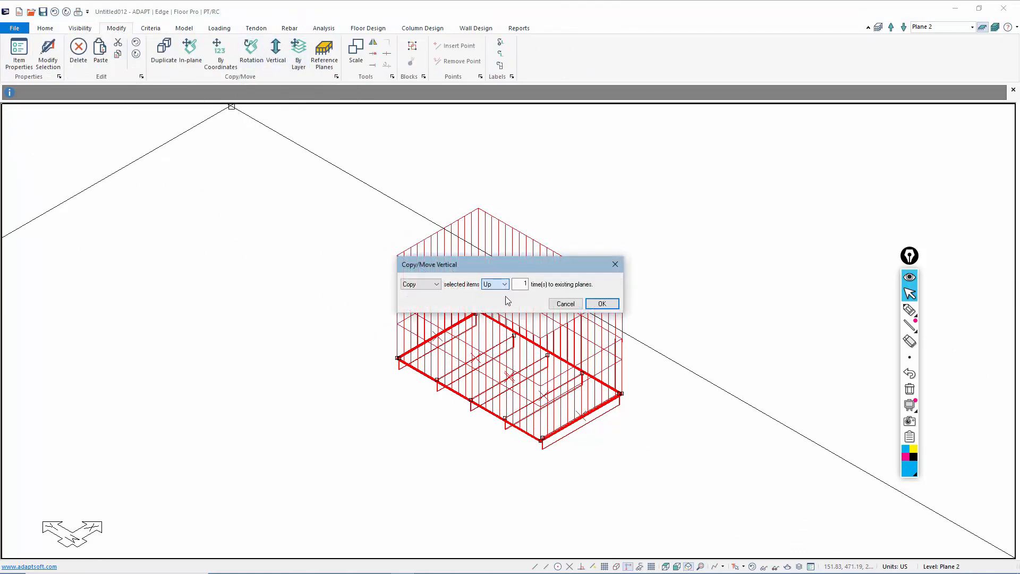
{"action": "left_click", "coordinate": [602, 304]}
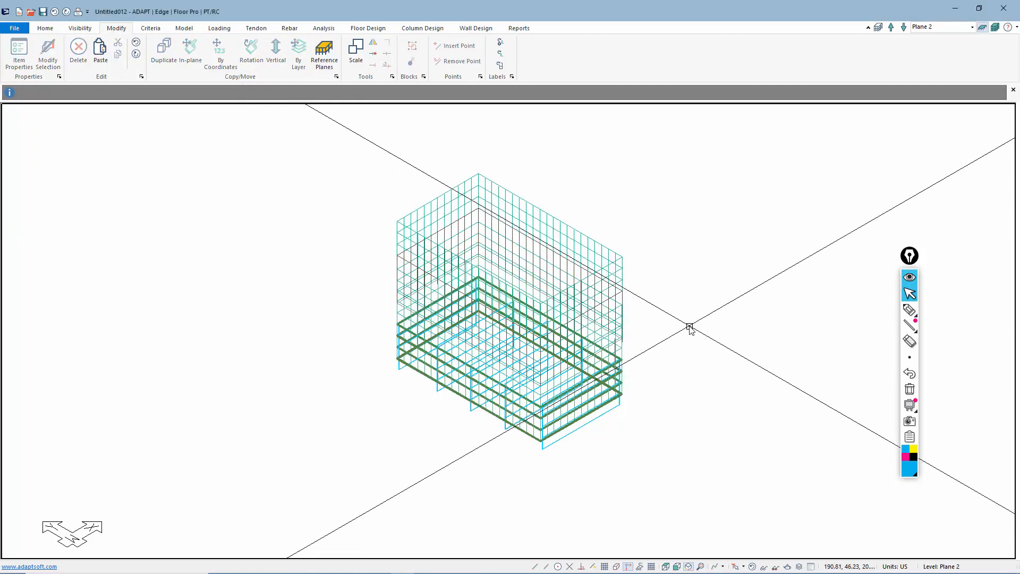
Step: Inspect the copied floors in isometric view and show all levels together with the podium slab and columns
{"action": "scroll", "coordinate": [640, 436], "scroll_direction": "up", "scroll_amount": 1}
{"action": "scroll", "coordinate": [624, 340], "scroll_direction": "down", "scroll_amount": 2}
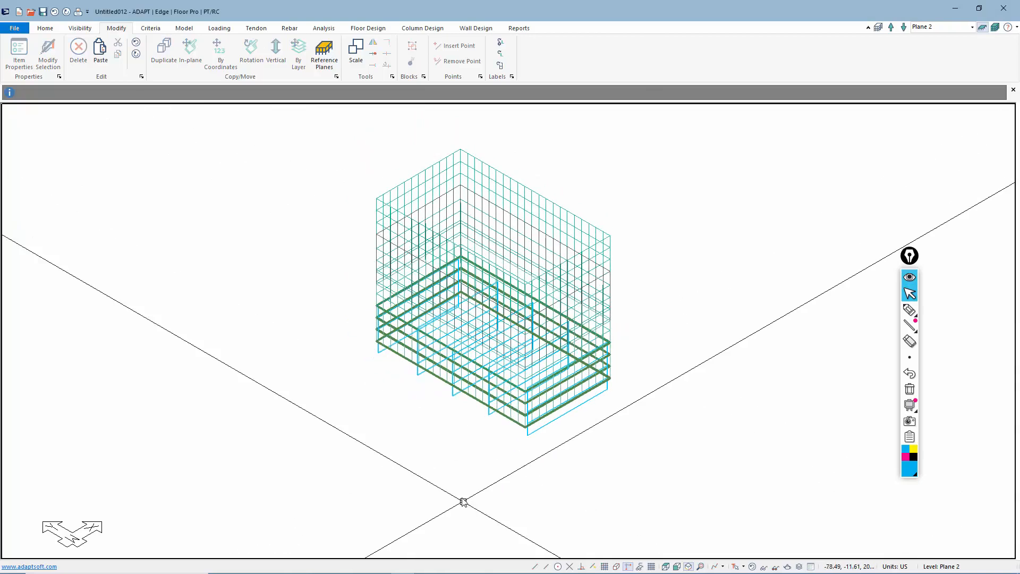
{"action": "scroll", "coordinate": [475, 500], "scroll_direction": "up", "scroll_amount": 2}
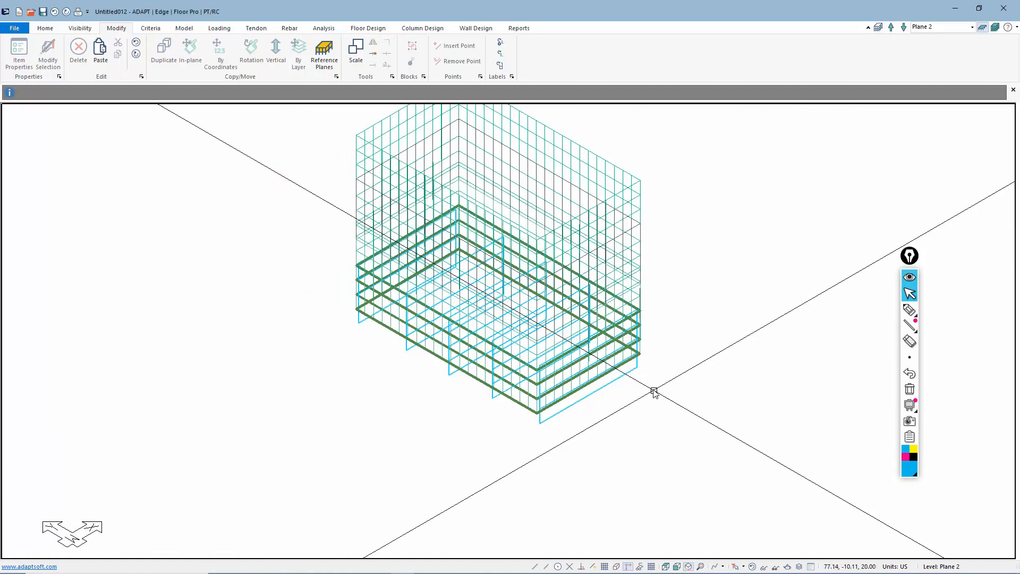
{"action": "left_click", "coordinate": [996, 30]}
{"action": "middle_click_drag", "start_coordinate": [684, 364], "coordinate": [671, 319]}
{"action": "scroll", "coordinate": [555, 384], "scroll_direction": "up", "scroll_amount": 2}
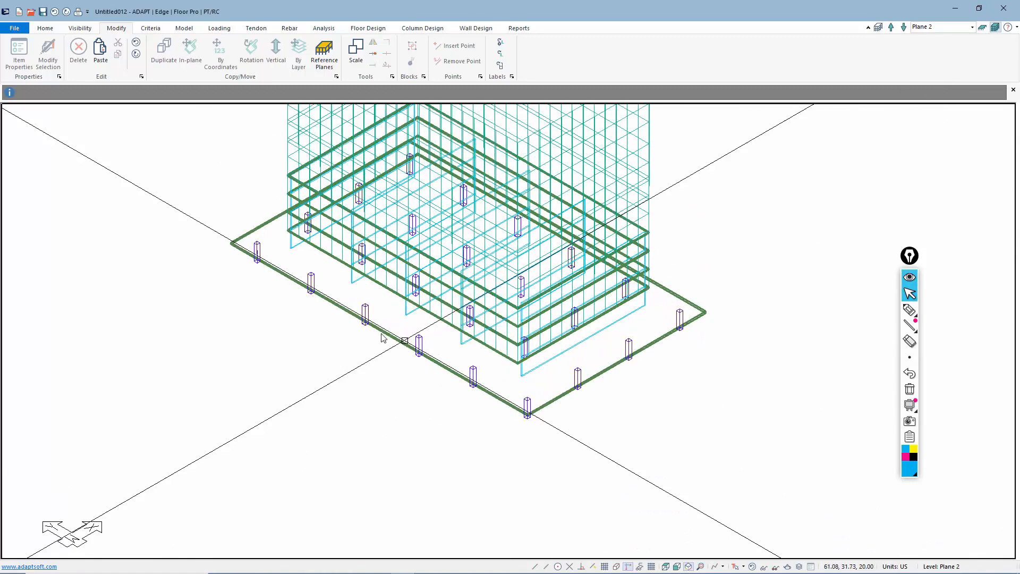
{"action": "scroll", "coordinate": [462, 460], "scroll_direction": "down", "scroll_amount": 2}
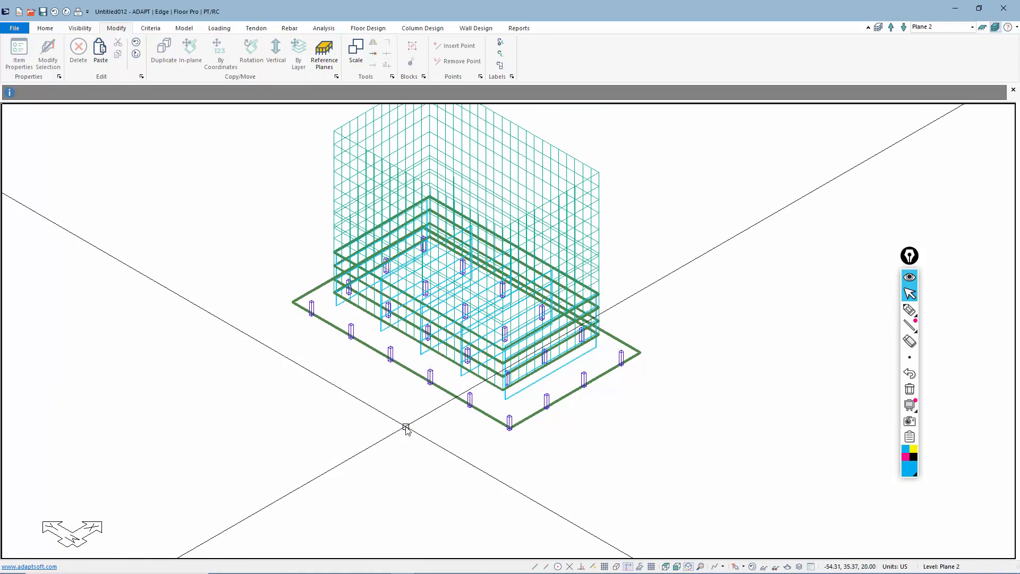
{"action": "scroll", "coordinate": [406, 429], "scroll_direction": "down", "scroll_amount": 1}
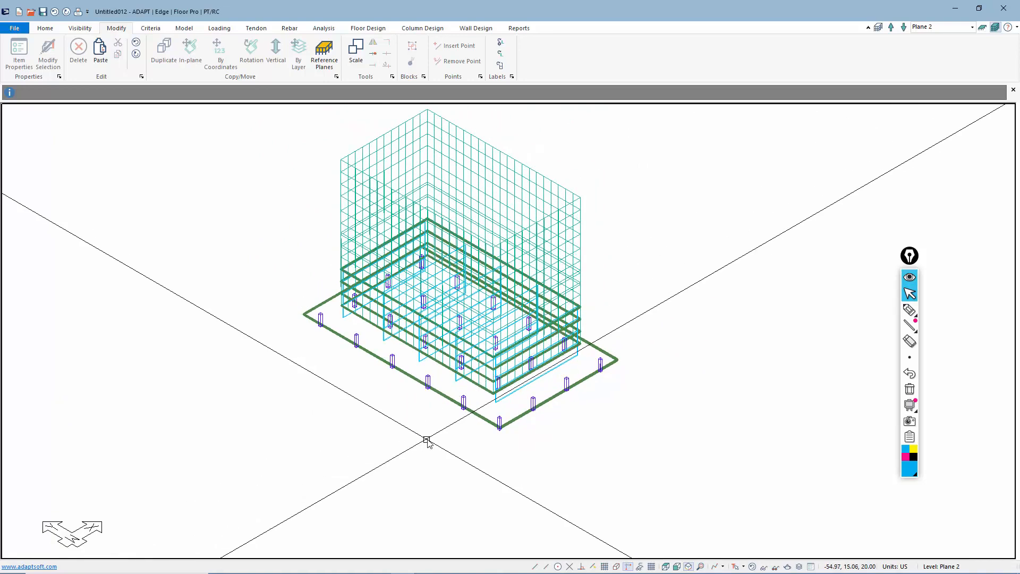
Step: Run the load takedown by regenerating the tributaries and recalculating the loads with the existing tributary options
{"action": "left_click", "coordinate": [219, 29]}
{"action": "left_click", "coordinate": [456, 53]}
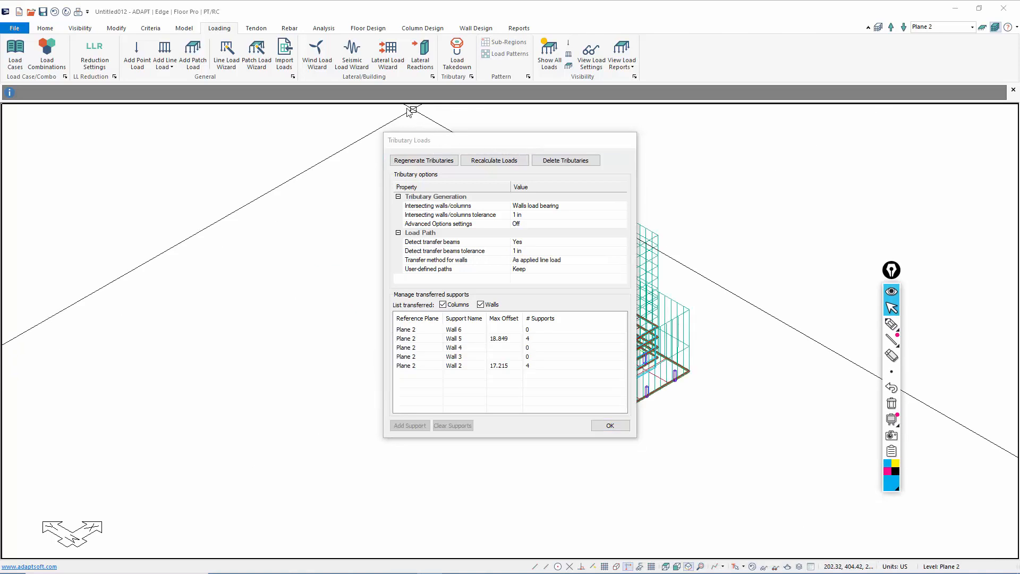
{"action": "left_click", "coordinate": [440, 160]}
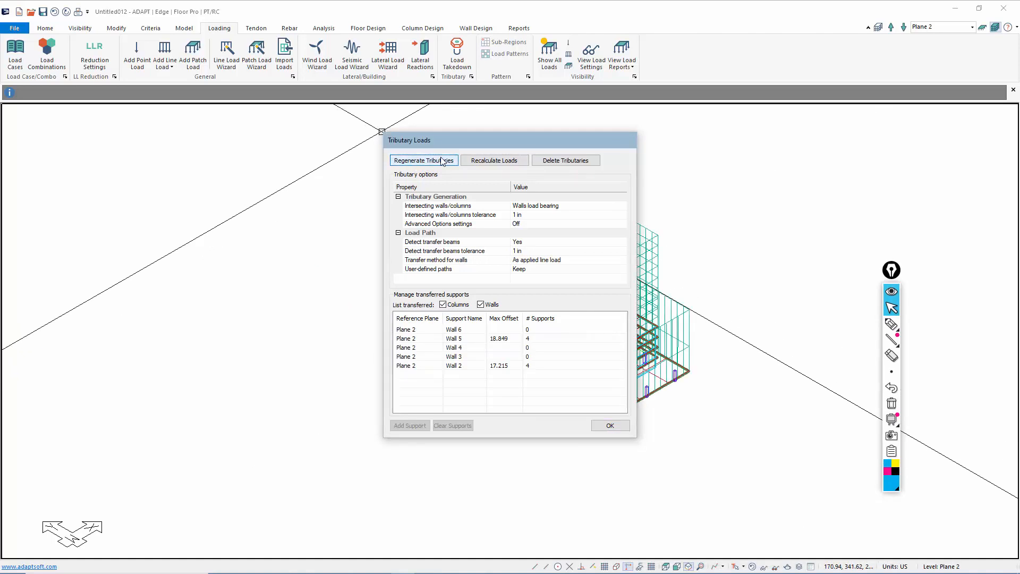
{"action": "left_click", "coordinate": [475, 161]}
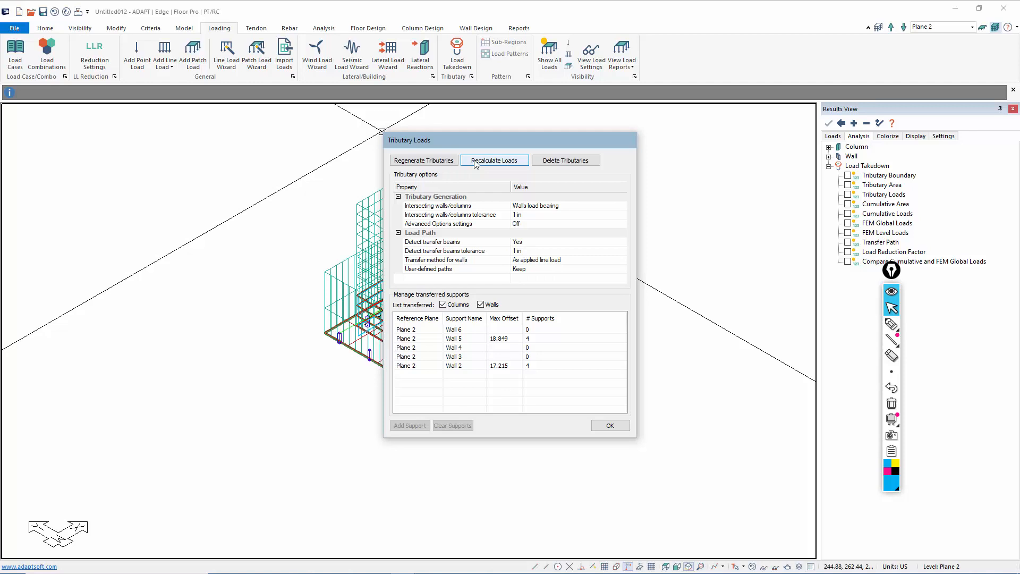
{"action": "left_click", "coordinate": [610, 425]}
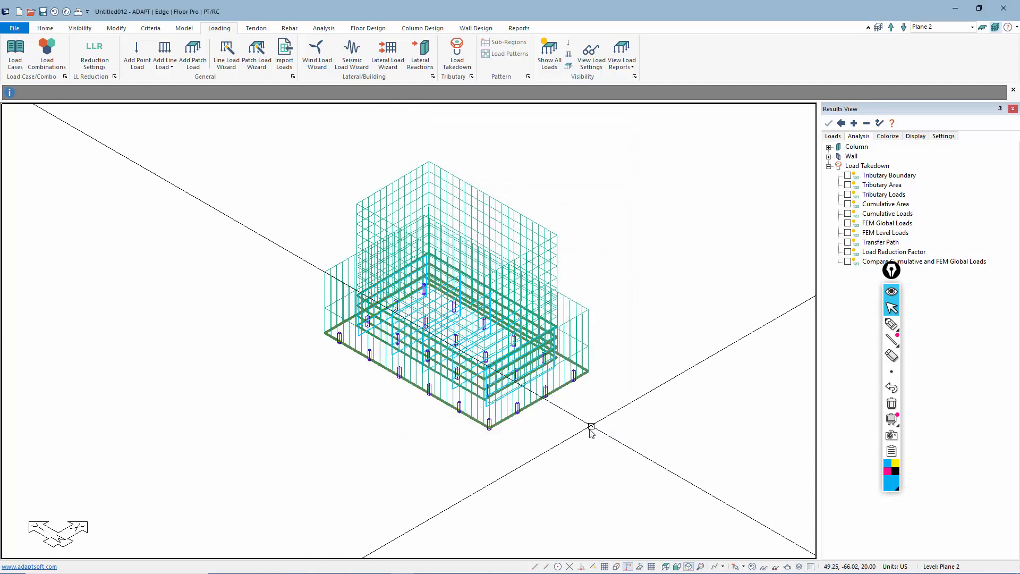
Step: Hide all loads in the model and display the load takedown tributary boundaries
{"action": "scroll", "coordinate": [478, 444], "scroll_direction": "up", "scroll_amount": 5}
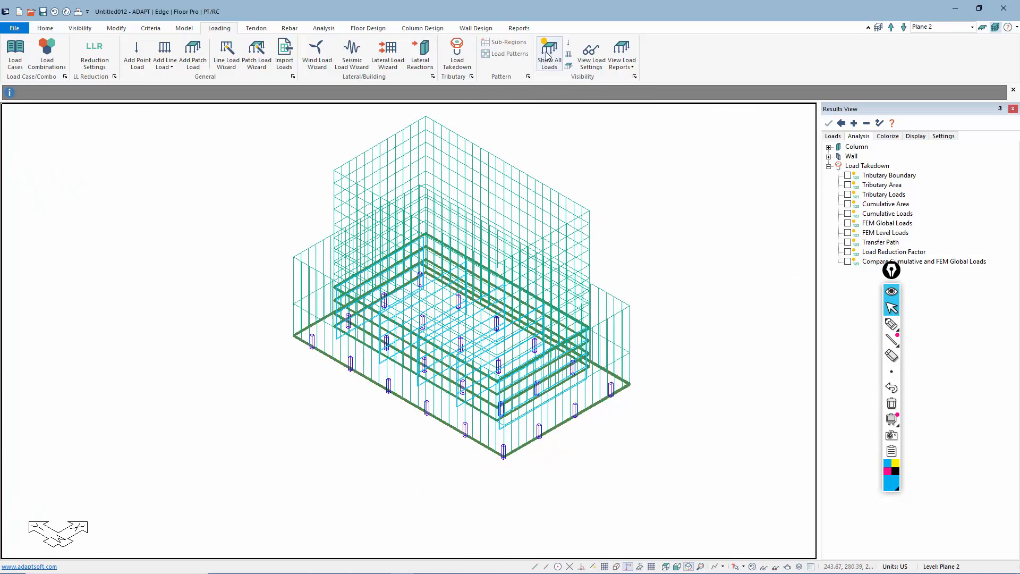
{"action": "left_click", "coordinate": [545, 57]}
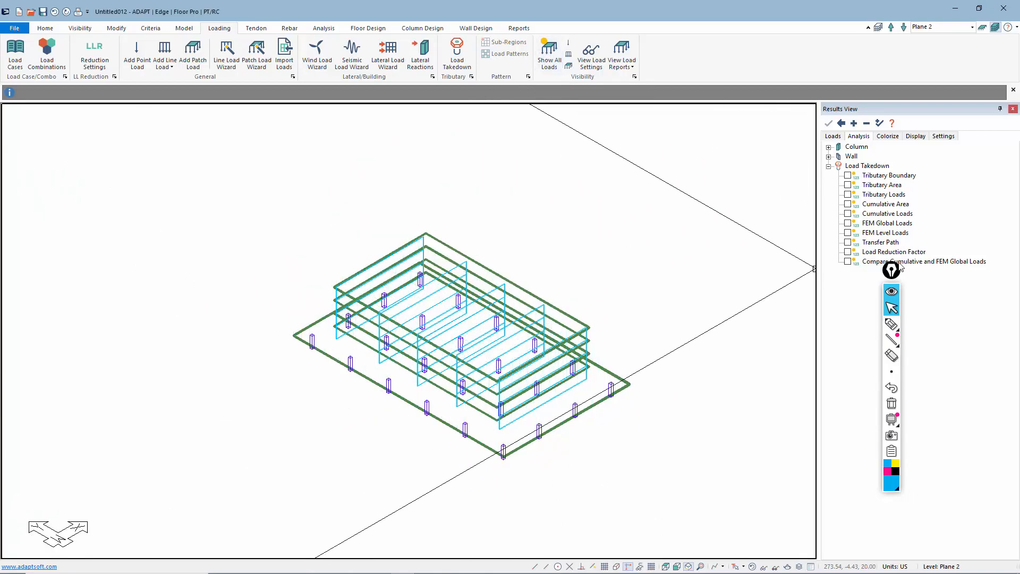
{"action": "left_click_drag", "start_coordinate": [888, 272], "coordinate": [942, 433]}
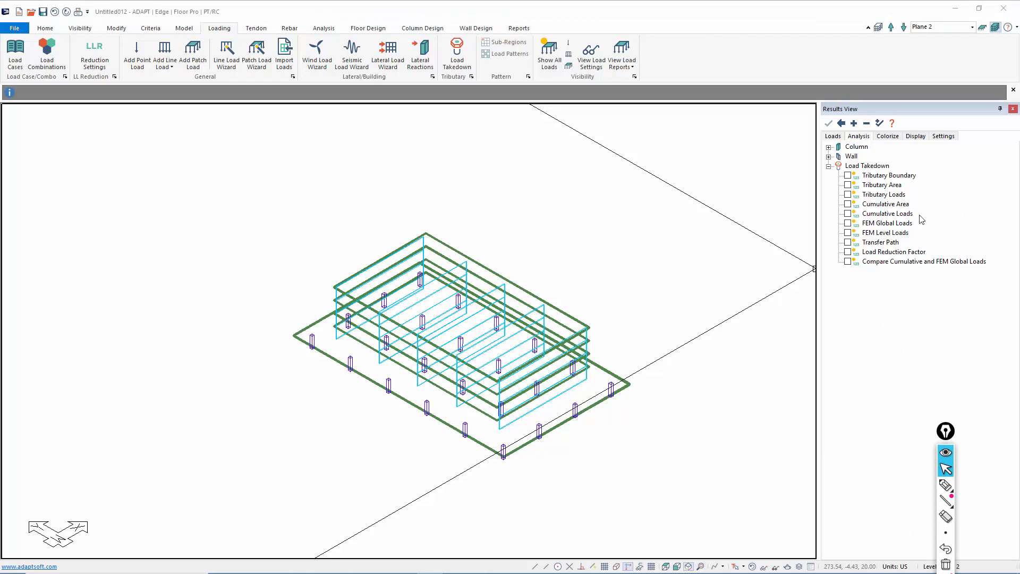
{"action": "left_click", "coordinate": [324, 28]}
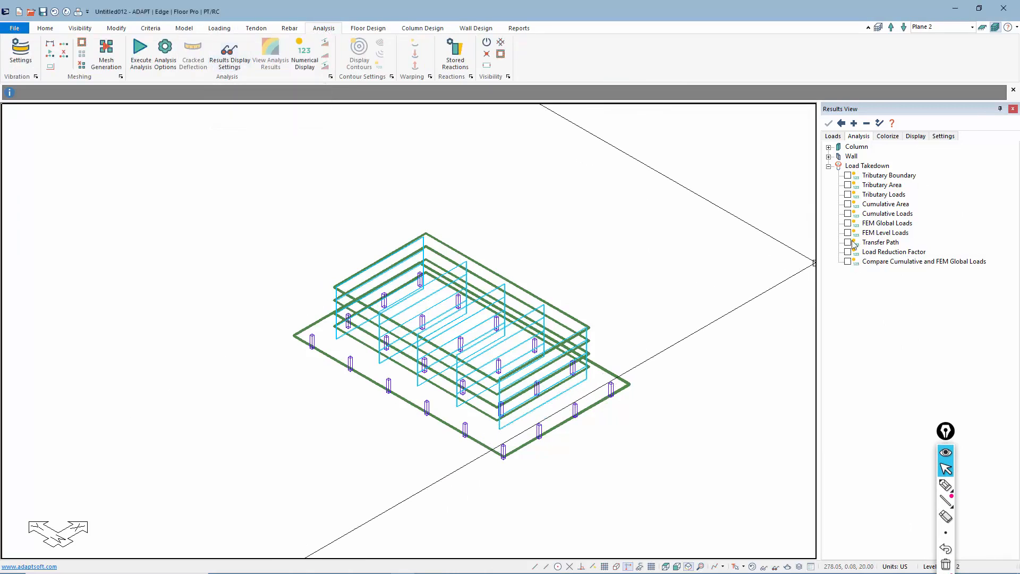
{"action": "left_click", "coordinate": [847, 176]}
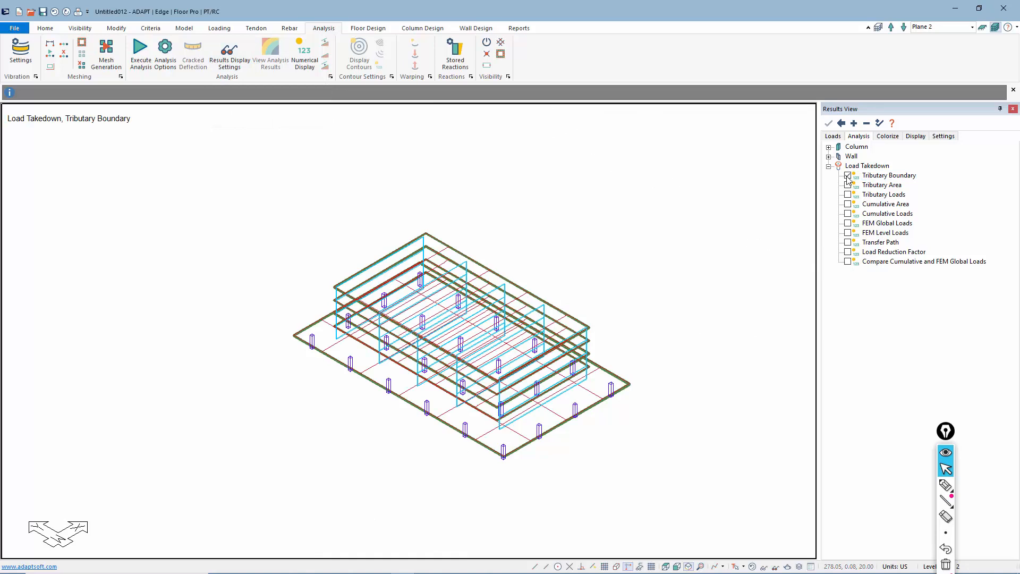
Step: Isolate Plane 2 in plan view and select its interior walls to examine their tributary boundaries
{"action": "left_click", "coordinate": [983, 28]}
{"action": "scroll", "coordinate": [451, 448], "scroll_direction": "up", "scroll_amount": 4}
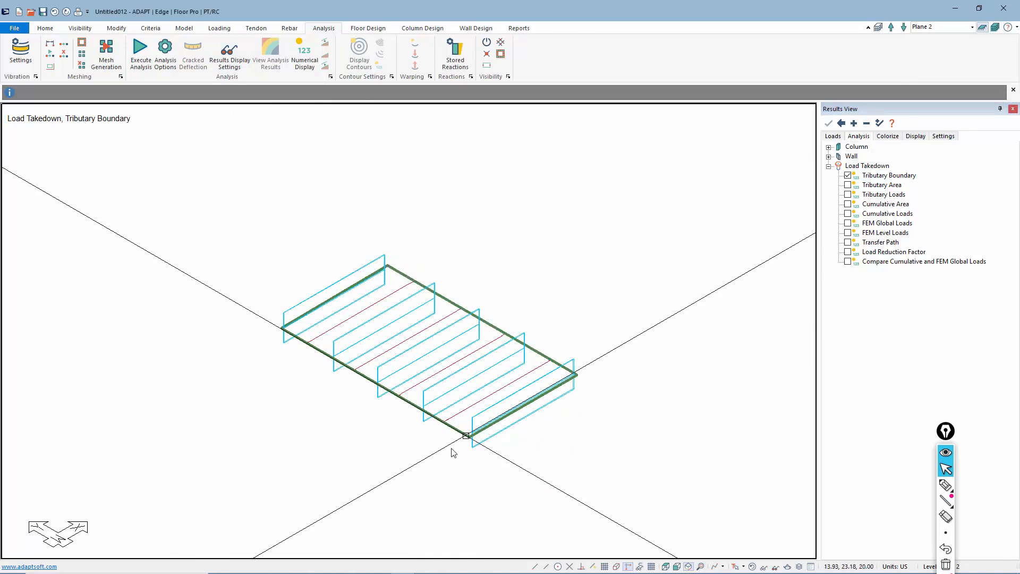
{"action": "left_click", "coordinate": [667, 565]}
{"action": "scroll", "coordinate": [534, 257], "scroll_direction": "down", "scroll_amount": 2}
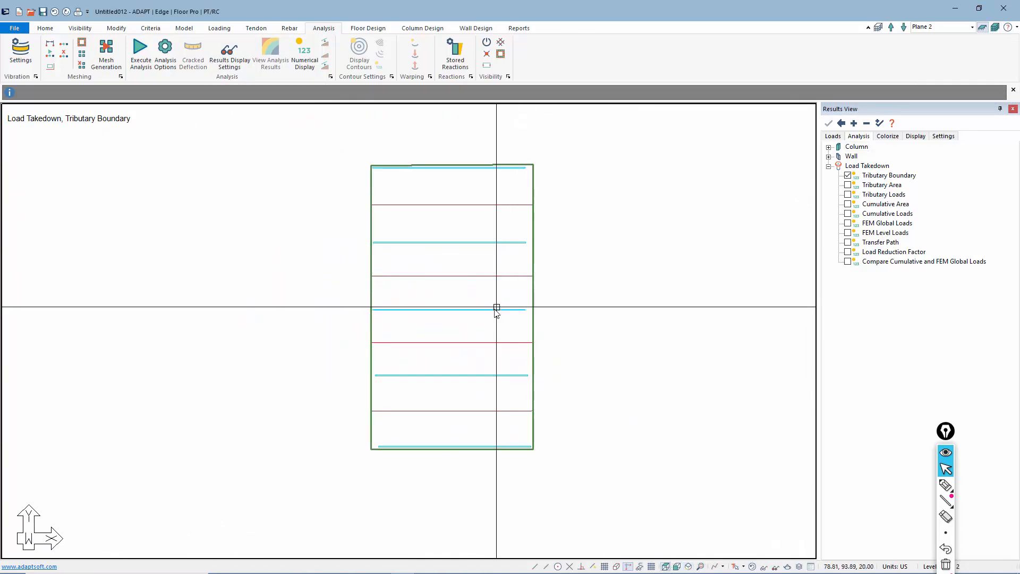
{"action": "left_click", "coordinate": [496, 309]}
{"action": "left_click", "coordinate": [443, 242]}
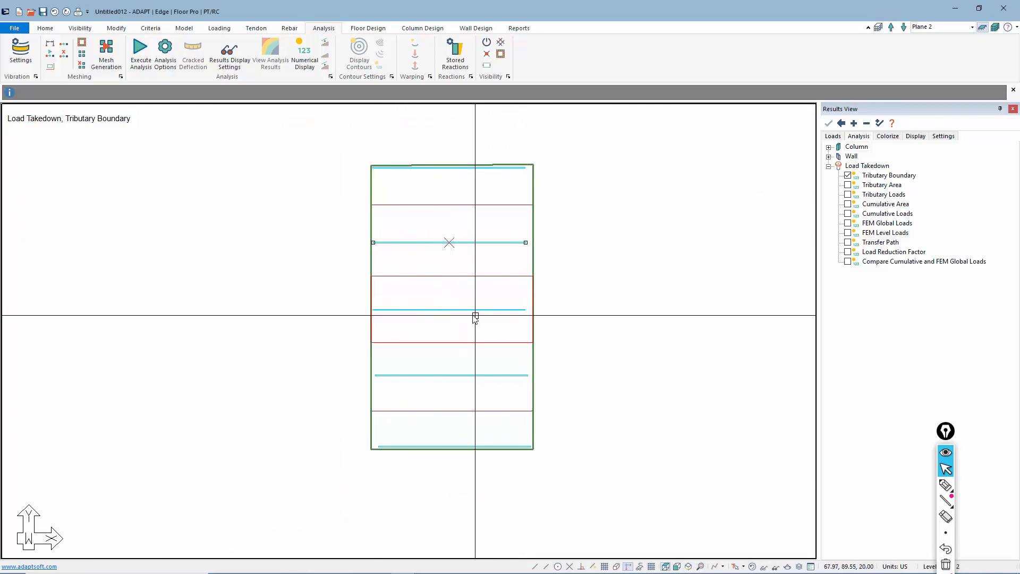
Step: Deselect the wall and display the load takedown cumulative loads and cumulative areas for the Plane 2 walls
{"action": "left_click", "coordinate": [302, 337]}
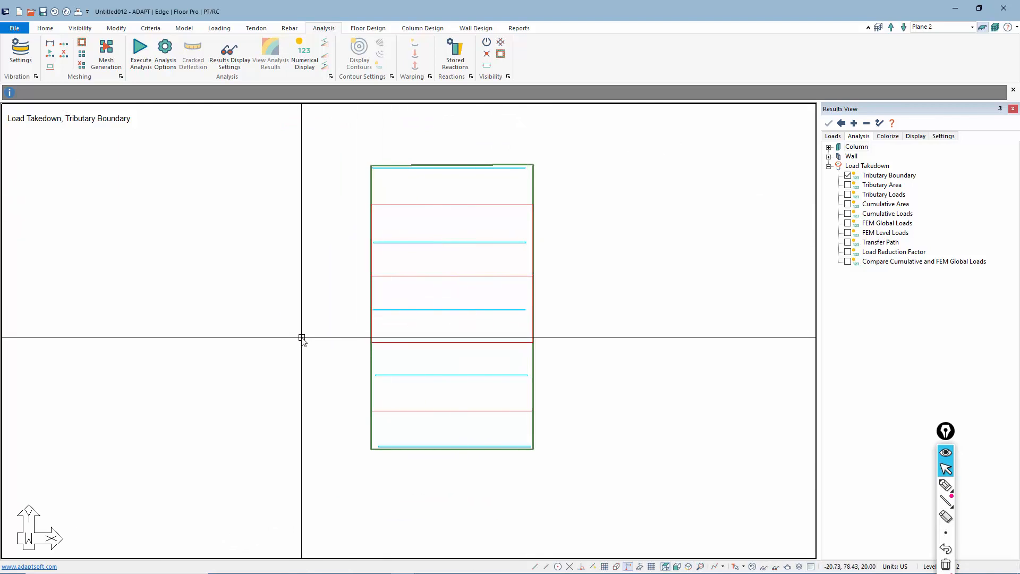
{"action": "left_click", "coordinate": [848, 213]}
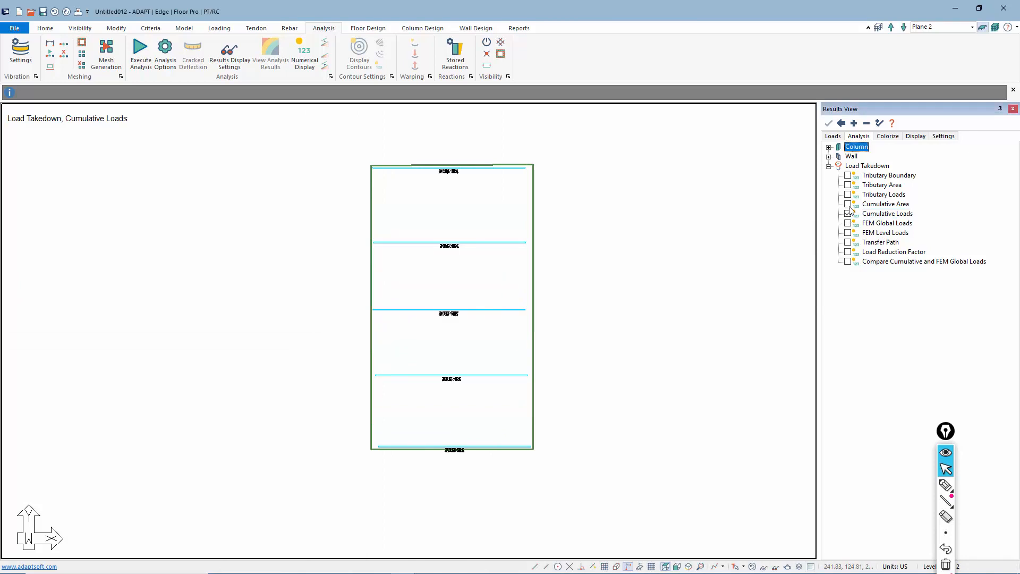
{"action": "left_click", "coordinate": [847, 204]}
Step: Examine the cumulative load and area labels at the Plane 2 walls one after another in plan view
{"action": "scroll", "coordinate": [431, 242], "scroll_direction": "up", "scroll_amount": 3}
{"action": "scroll", "coordinate": [431, 242], "scroll_direction": "up", "scroll_amount": 5}
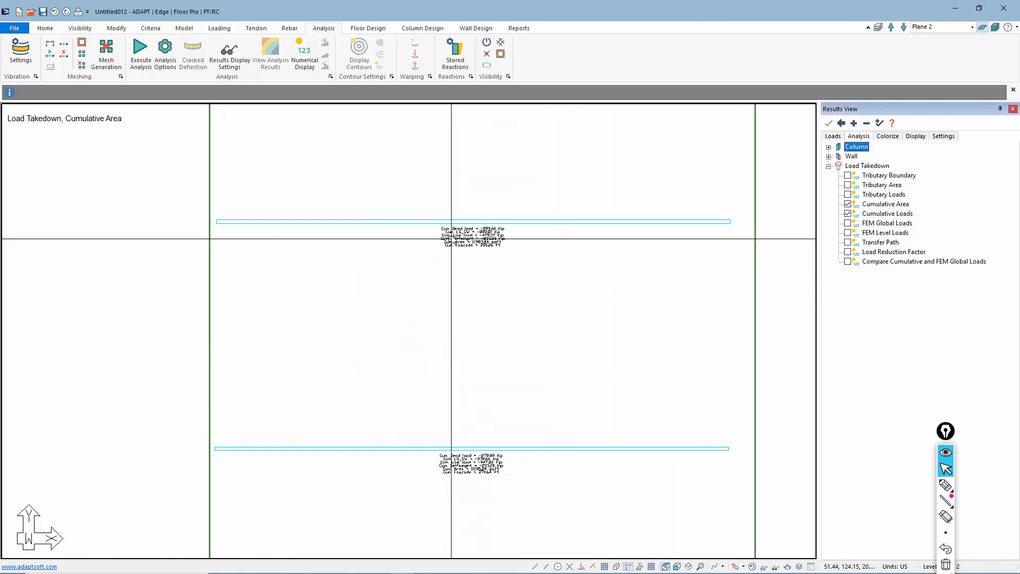
{"action": "scroll", "coordinate": [465, 240], "scroll_direction": "down", "scroll_amount": 3}
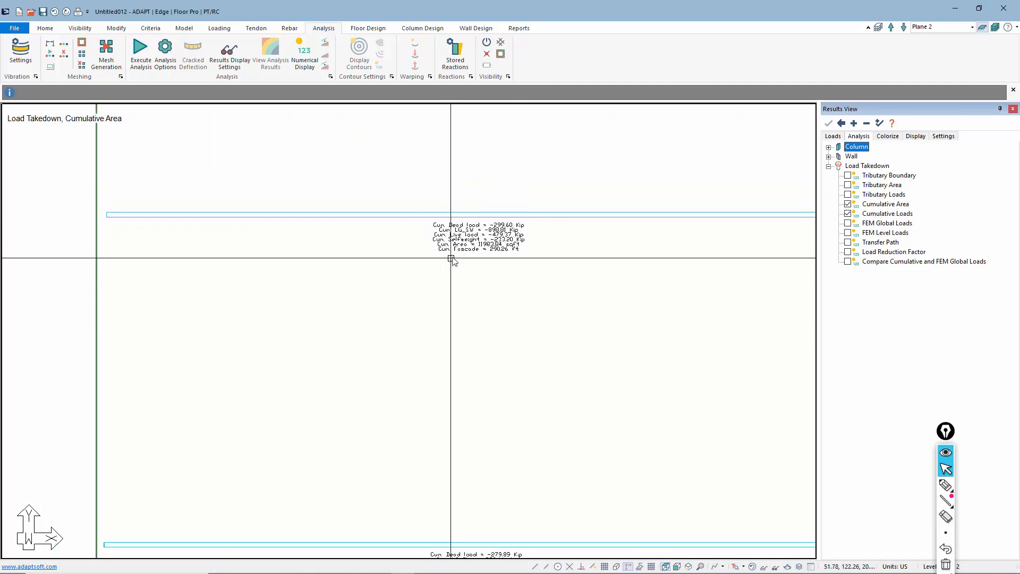
{"action": "middle_click_drag", "start_coordinate": [481, 372], "coordinate": [483, 143]}
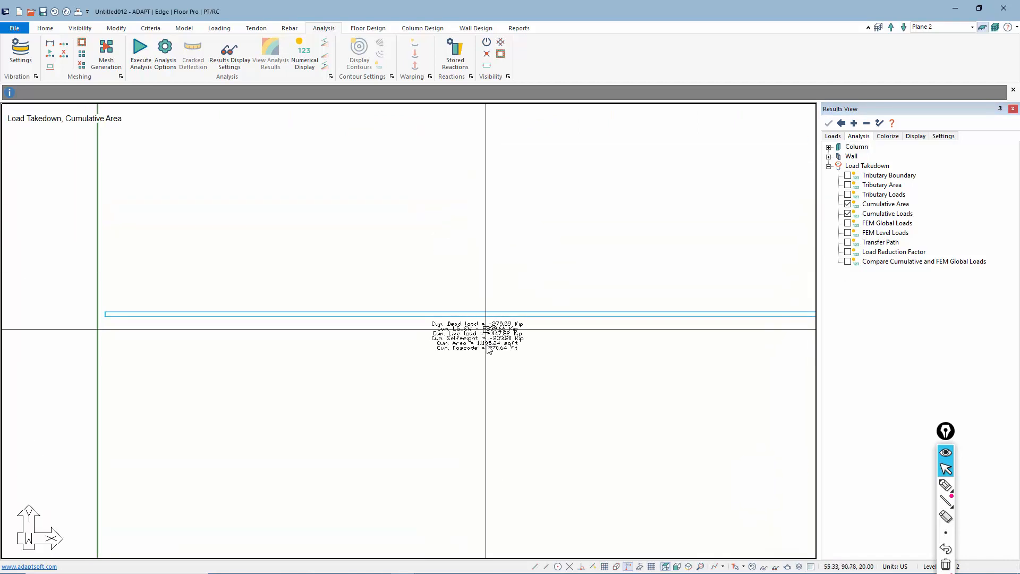
{"action": "scroll", "coordinate": [485, 372], "scroll_direction": "down", "scroll_amount": 3}
{"action": "middle_click_drag", "start_coordinate": [462, 473], "coordinate": [456, 282]}
{"action": "scroll", "coordinate": [479, 448], "scroll_direction": "up", "scroll_amount": 1}
{"action": "scroll", "coordinate": [480, 372], "scroll_direction": "down", "scroll_amount": 5}
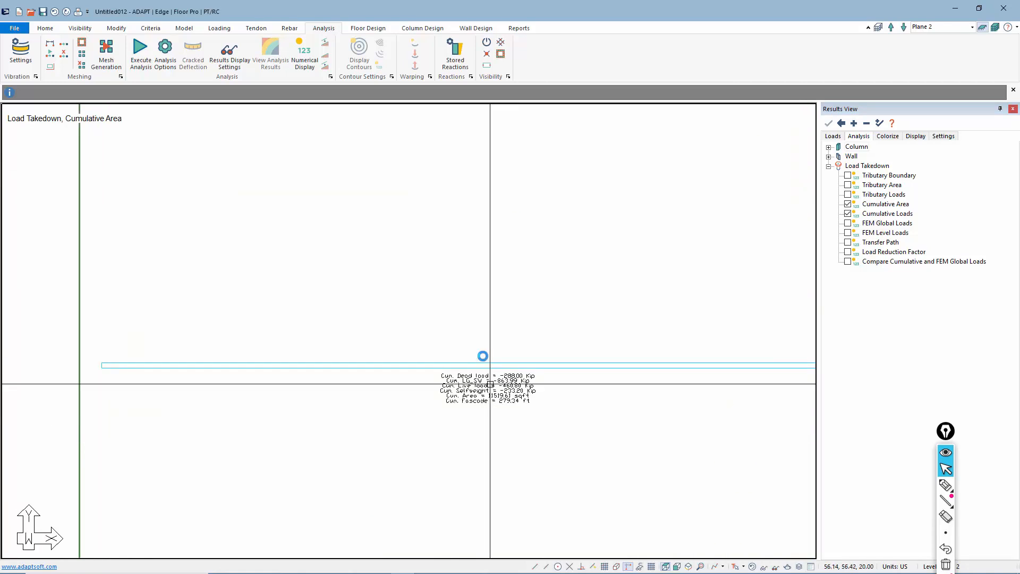
{"action": "scroll", "coordinate": [471, 457], "scroll_direction": "down", "scroll_amount": 2}
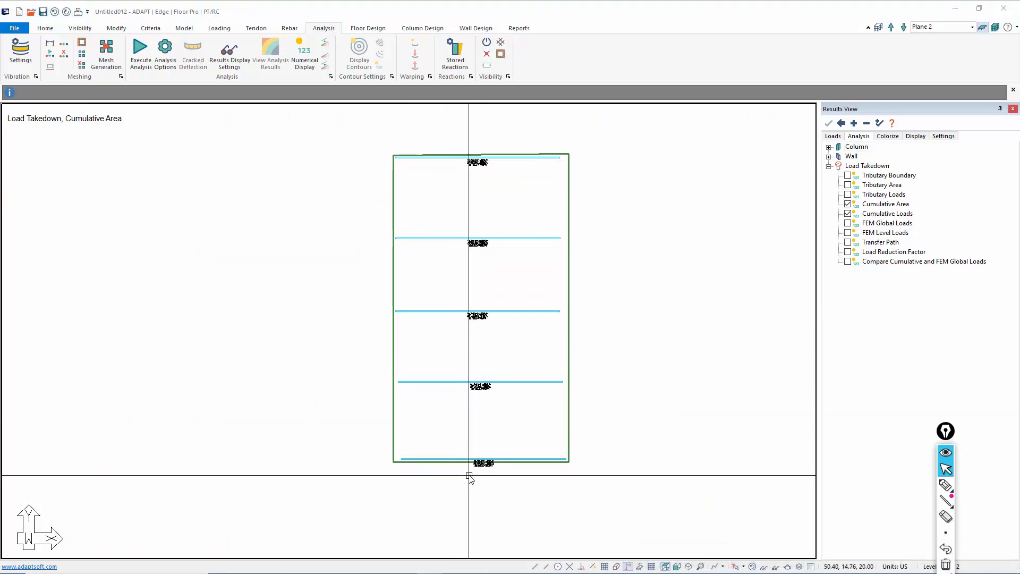
{"action": "scroll", "coordinate": [469, 155], "scroll_direction": "up", "scroll_amount": 1}
{"action": "middle_click_drag", "start_coordinate": [473, 201], "coordinate": [472, 219]}
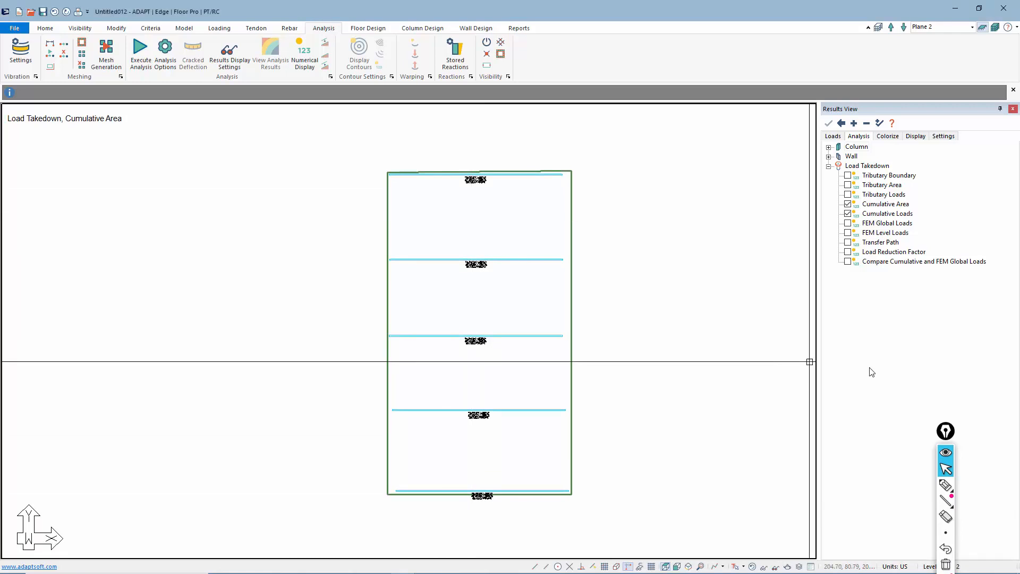
Step: View the cumulative results on all levels in isometric view, and clear the load takedown results display
{"action": "left_click", "coordinate": [688, 567]}
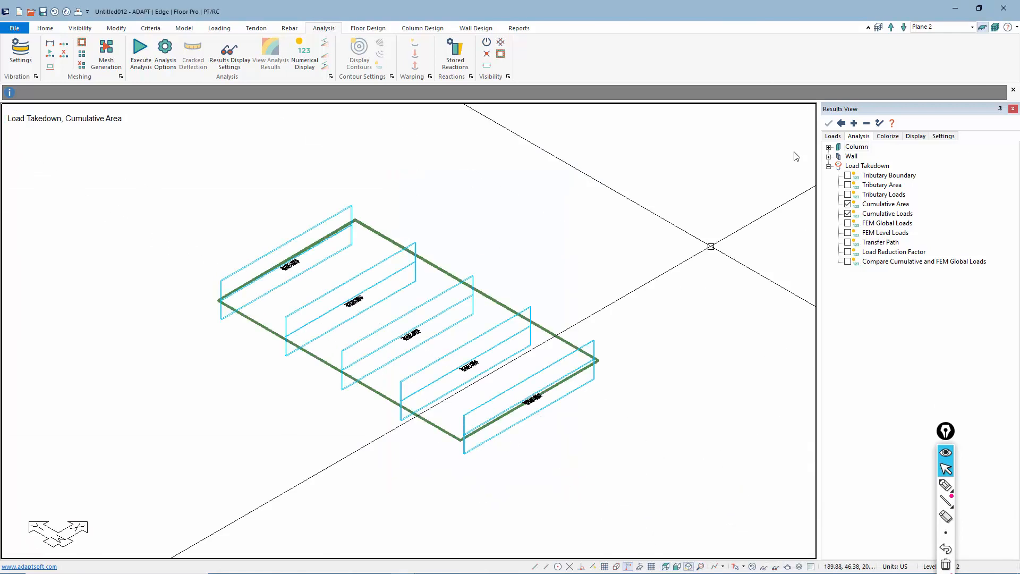
{"action": "left_click", "coordinate": [994, 28]}
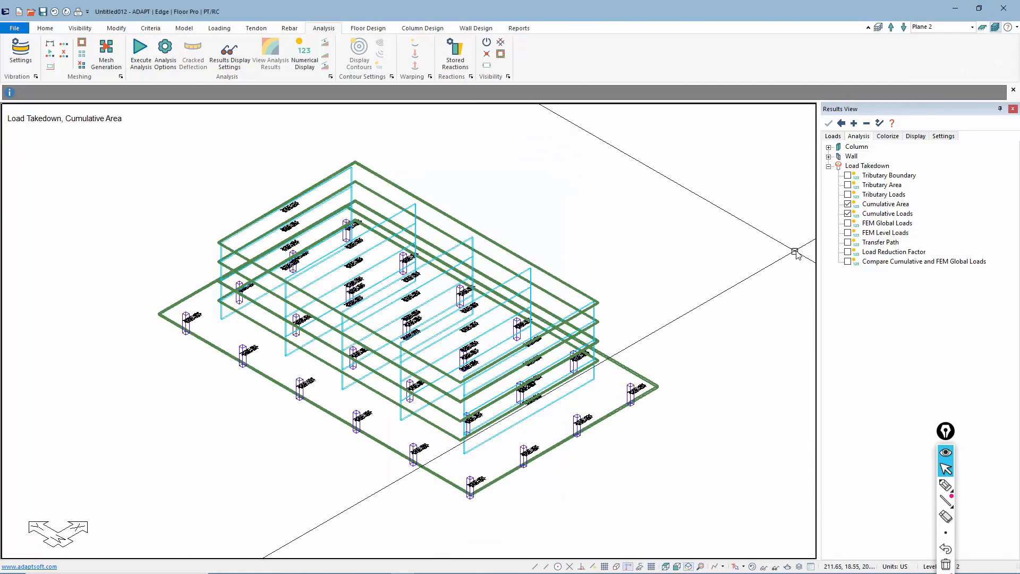
{"action": "left_click", "coordinate": [848, 205]}
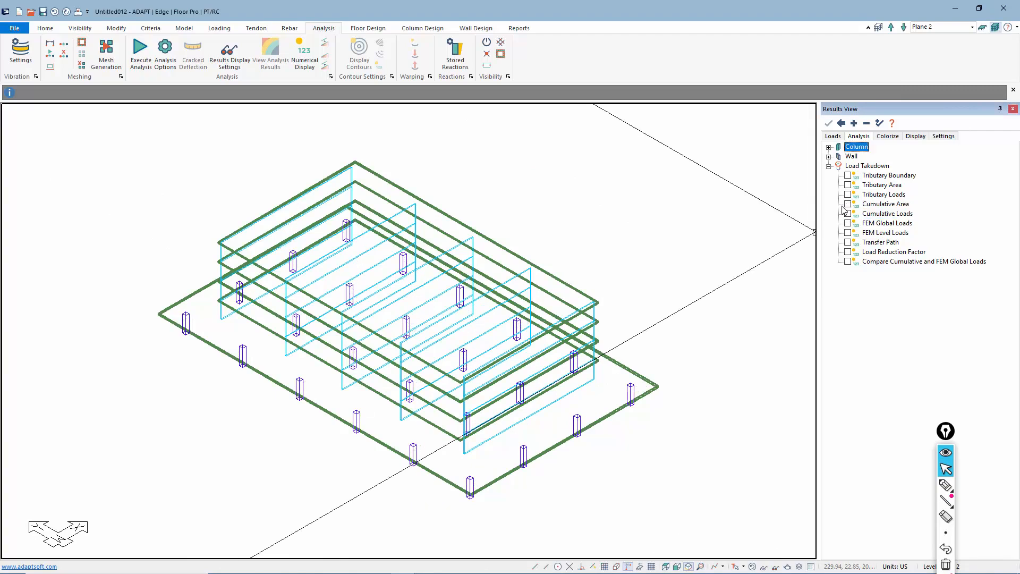
{"action": "left_click", "coordinate": [828, 167]}
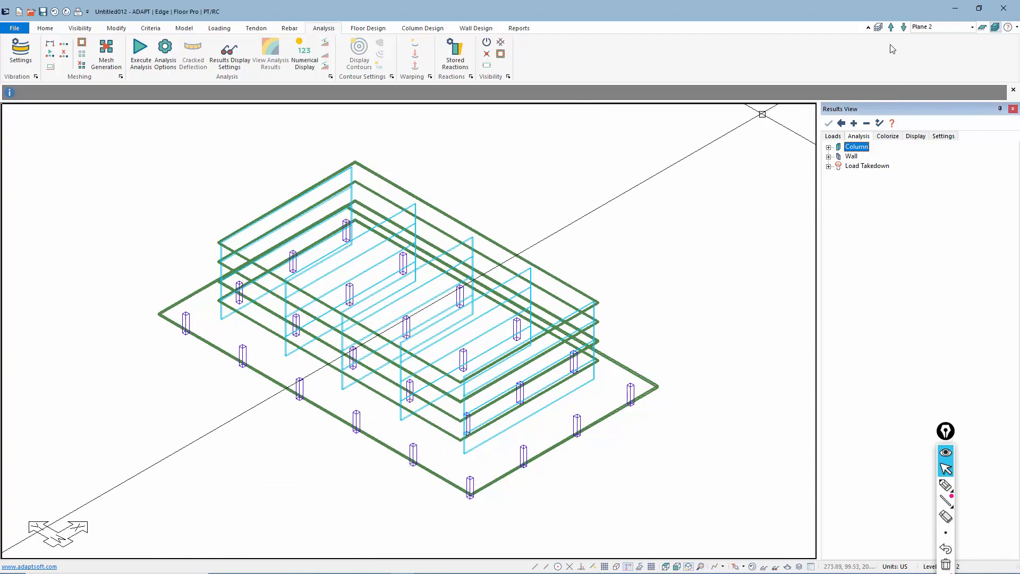
Step: Isolate the Podium level and mesh its slab with the existing automatic mesh settings
{"action": "left_click", "coordinate": [994, 28]}
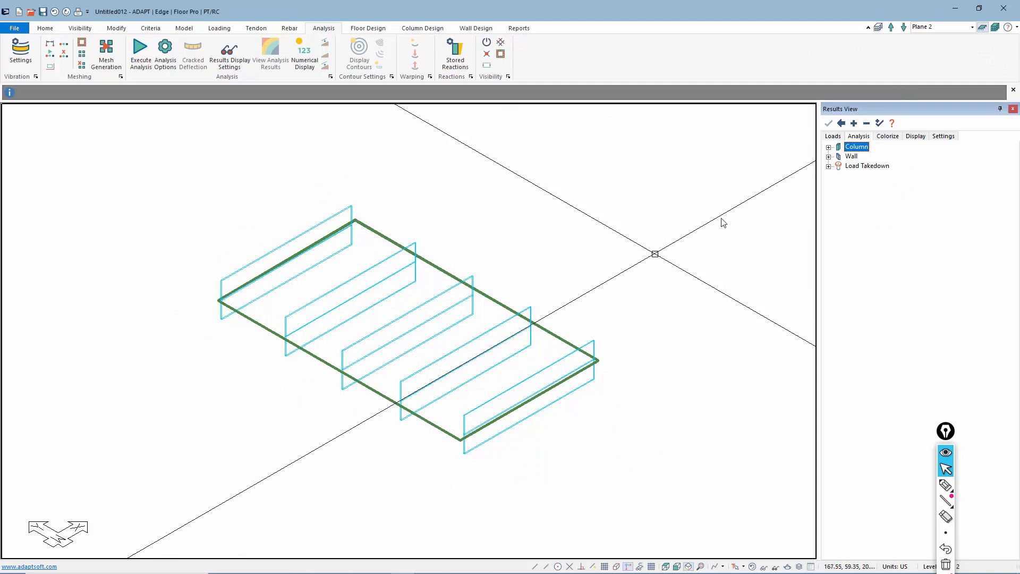
{"action": "left_click", "coordinate": [905, 27]}
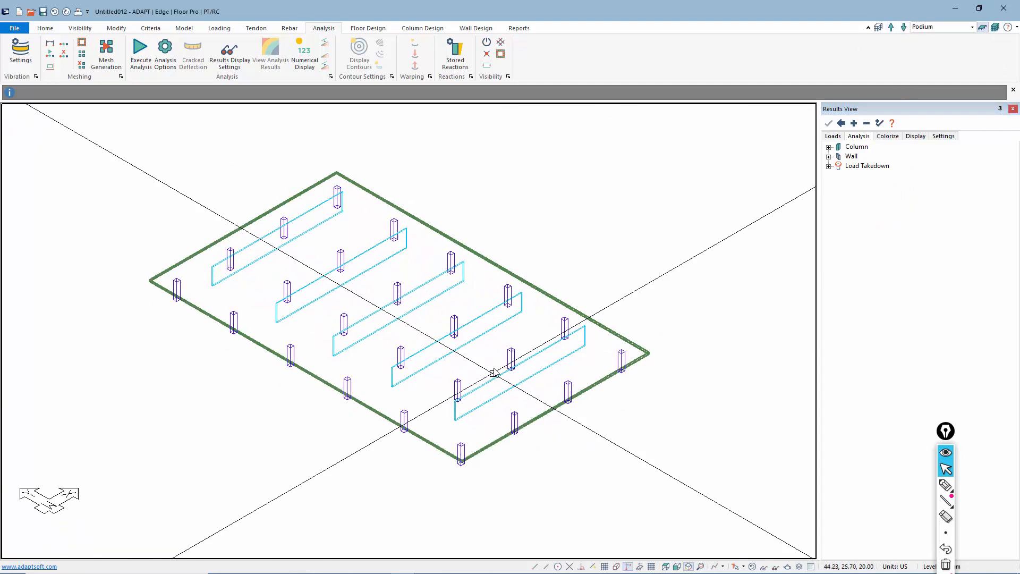
{"action": "scroll", "coordinate": [284, 237], "scroll_direction": "up", "scroll_amount": 2}
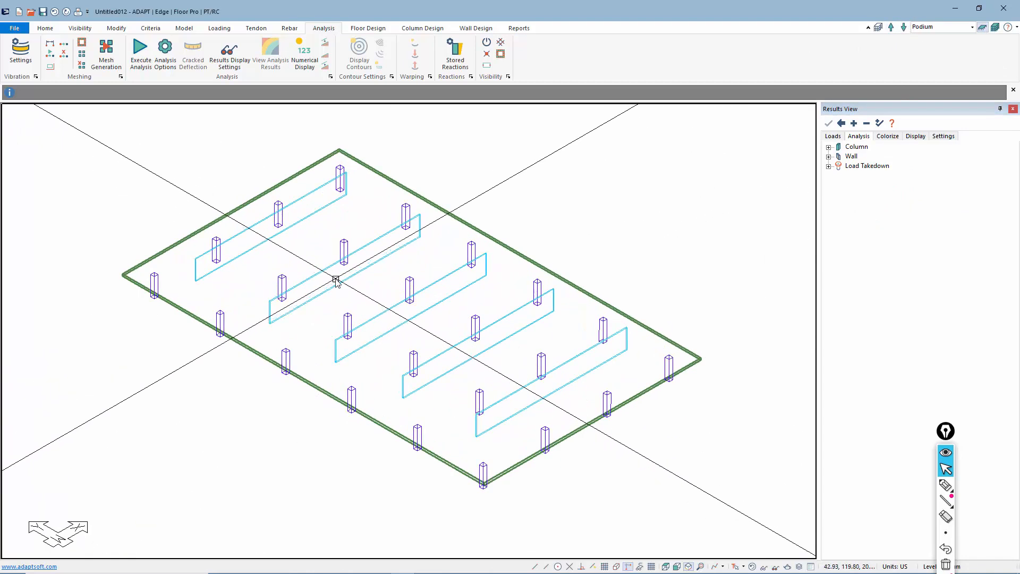
{"action": "left_click", "coordinate": [106, 53]}
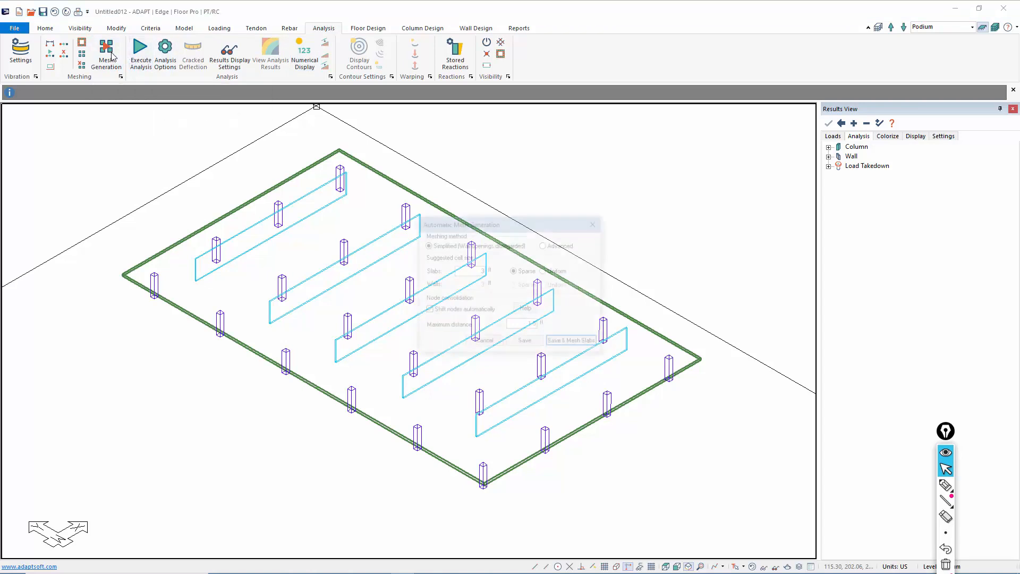
{"action": "left_click", "coordinate": [560, 342]}
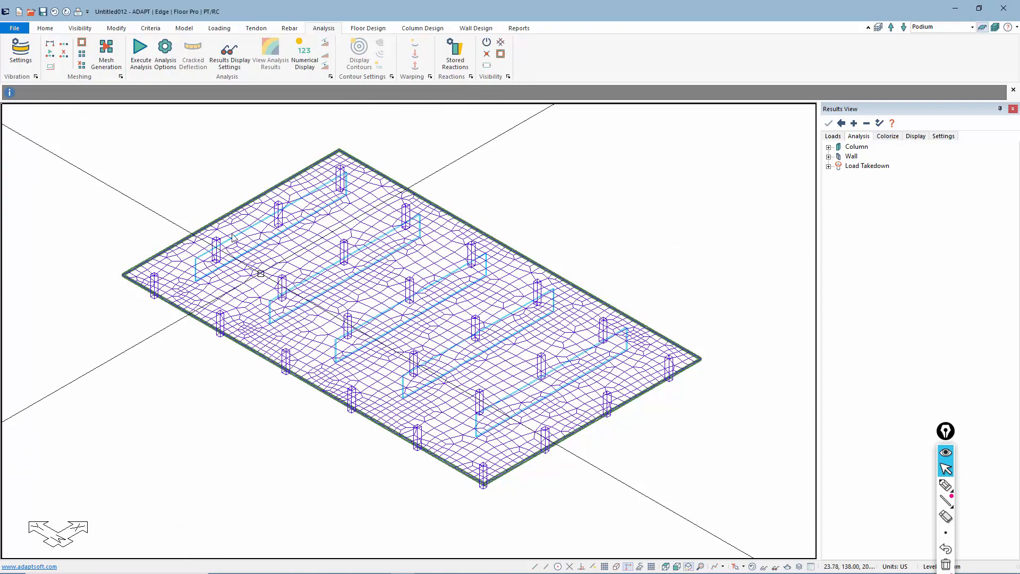
Step: Add a SERVICE SUSTAINED LOAD combination with a factor of 1 on the LG_SW load case only
{"action": "left_click", "coordinate": [218, 28]}
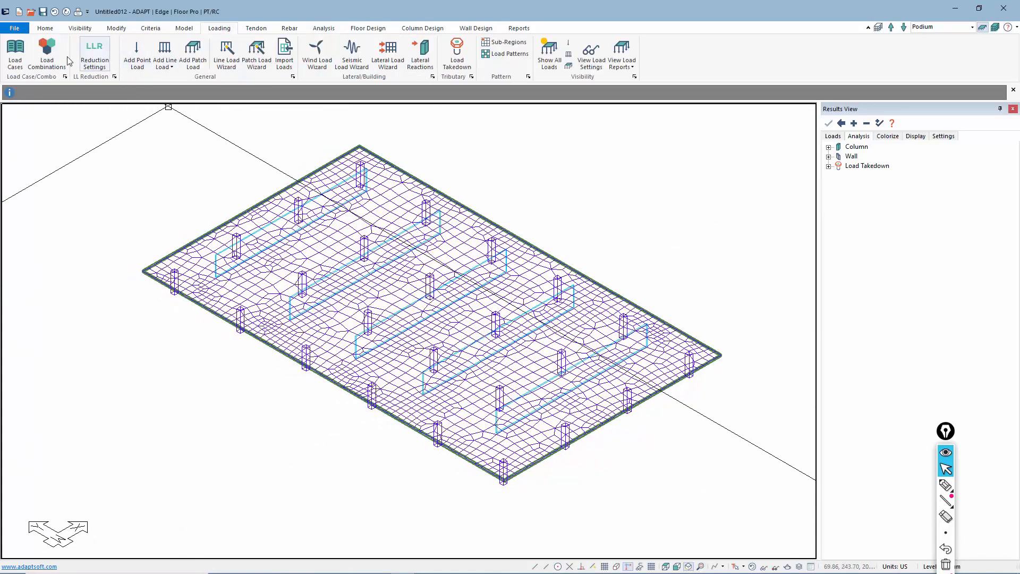
{"action": "left_click", "coordinate": [46, 53]}
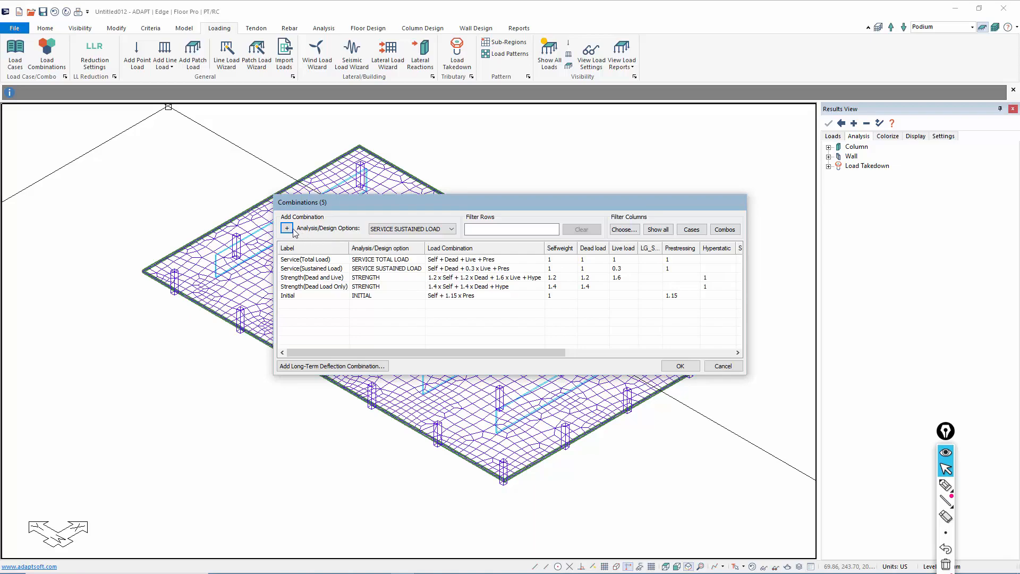
{"action": "left_click", "coordinate": [292, 230]}
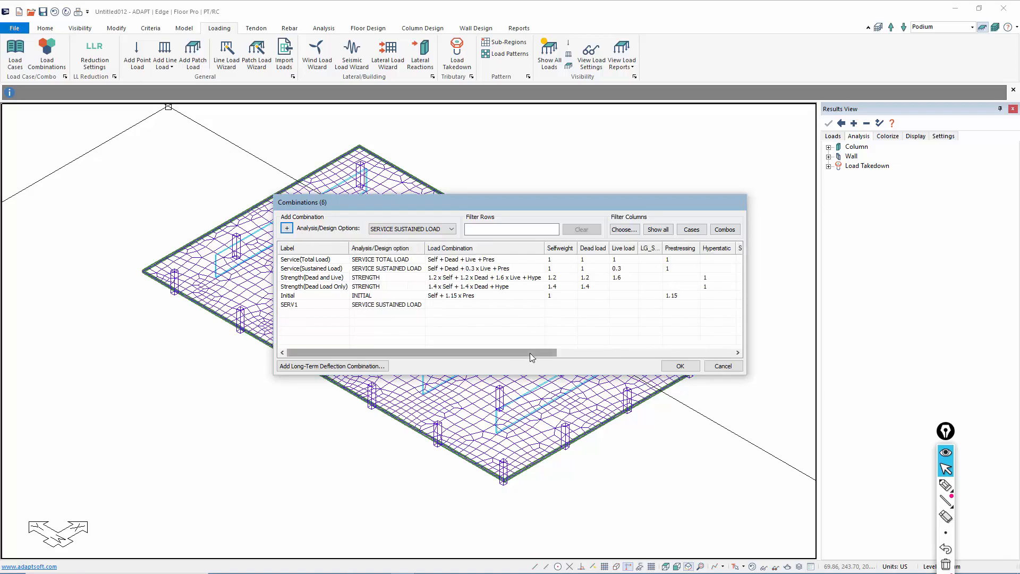
{"action": "left_click_drag", "start_coordinate": [530, 353], "coordinate": [544, 349]}
{"action": "left_click", "coordinate": [599, 305]}
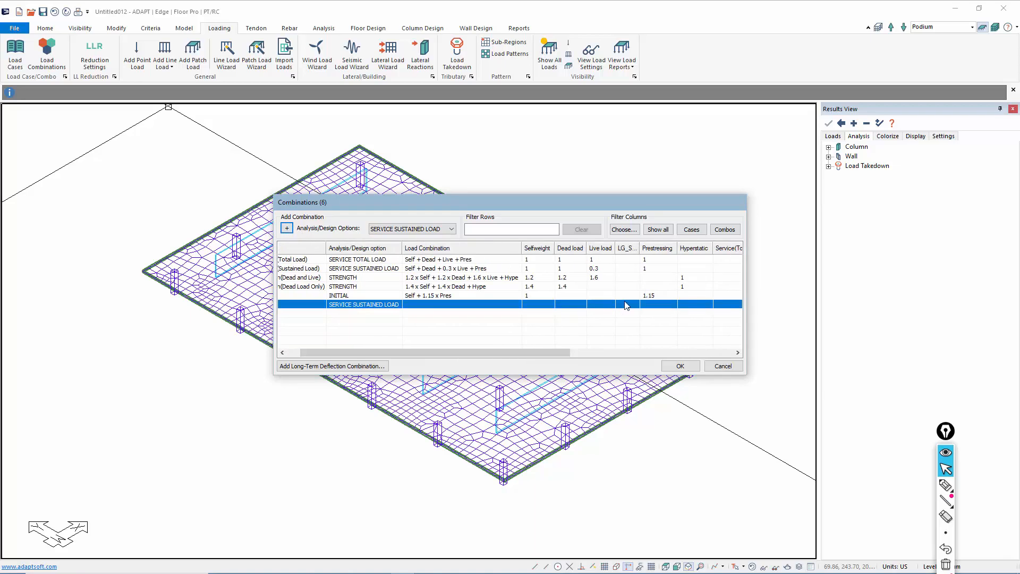
{"action": "left_click_drag", "start_coordinate": [640, 247], "coordinate": [666, 248]}
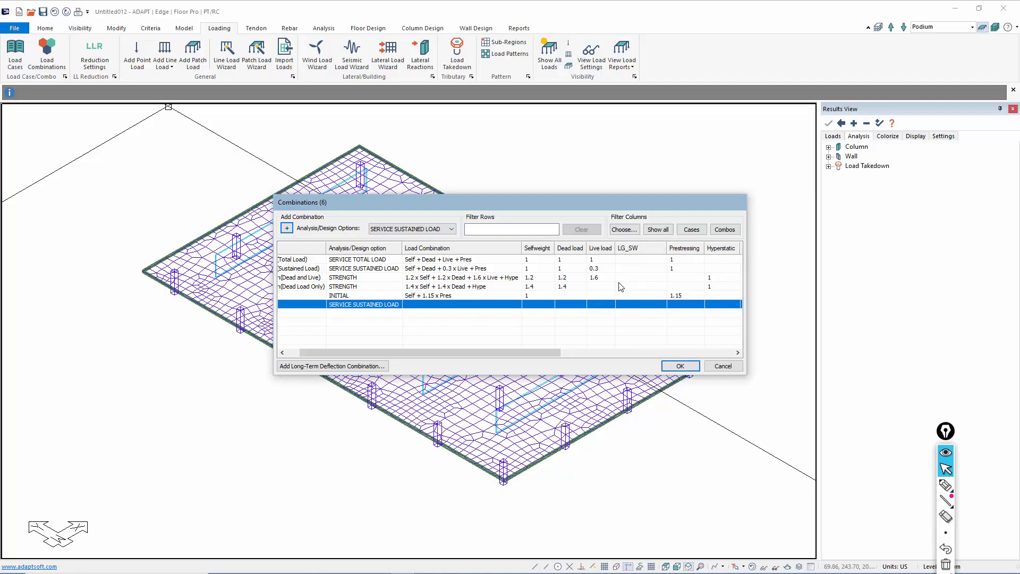
{"action": "left_click", "coordinate": [622, 304]}
{"action": "key", "text": "Return"}
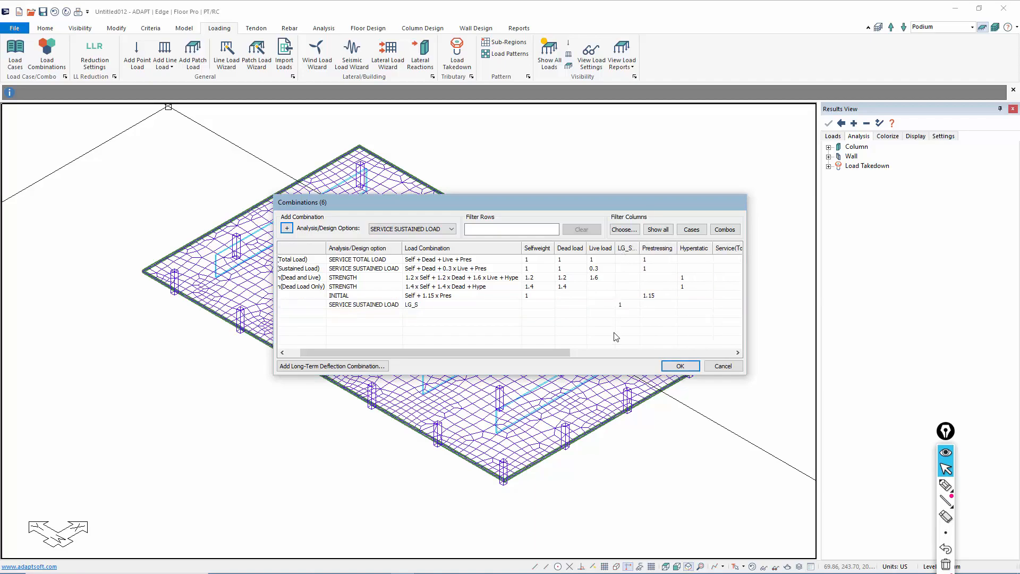
{"action": "left_click", "coordinate": [669, 368]}
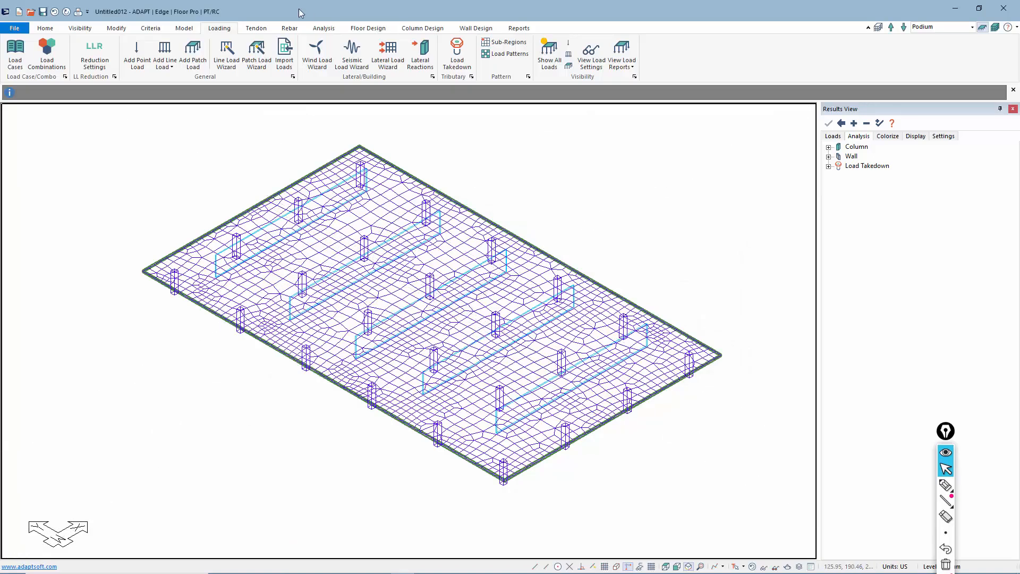
Step: Analyze the Podium level for the SERV1 combination only, including Load Takedown with the Tributary solution for LG_SW, and save the solution
{"action": "left_click", "coordinate": [323, 29]}
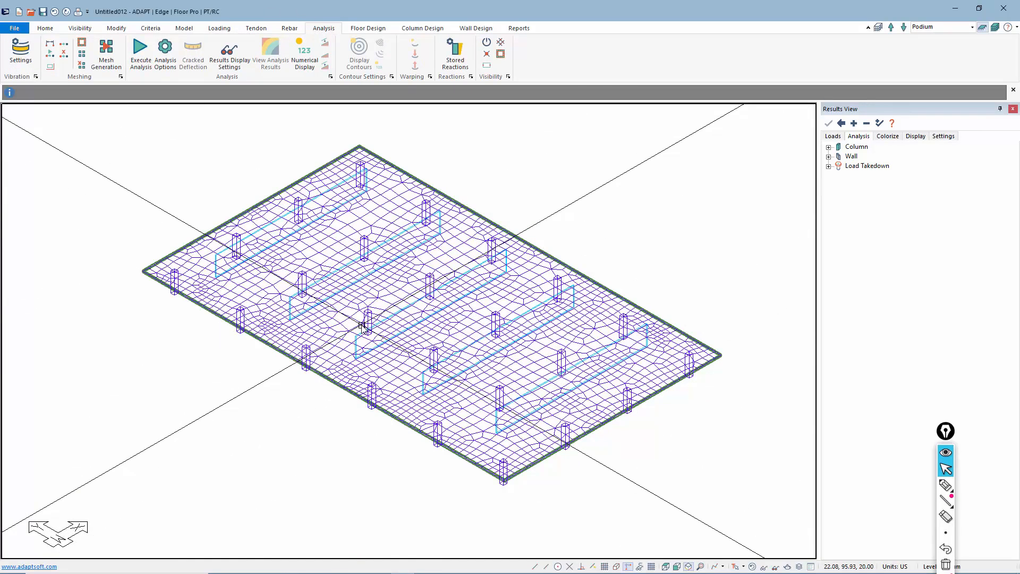
{"action": "left_click", "coordinate": [140, 52]}
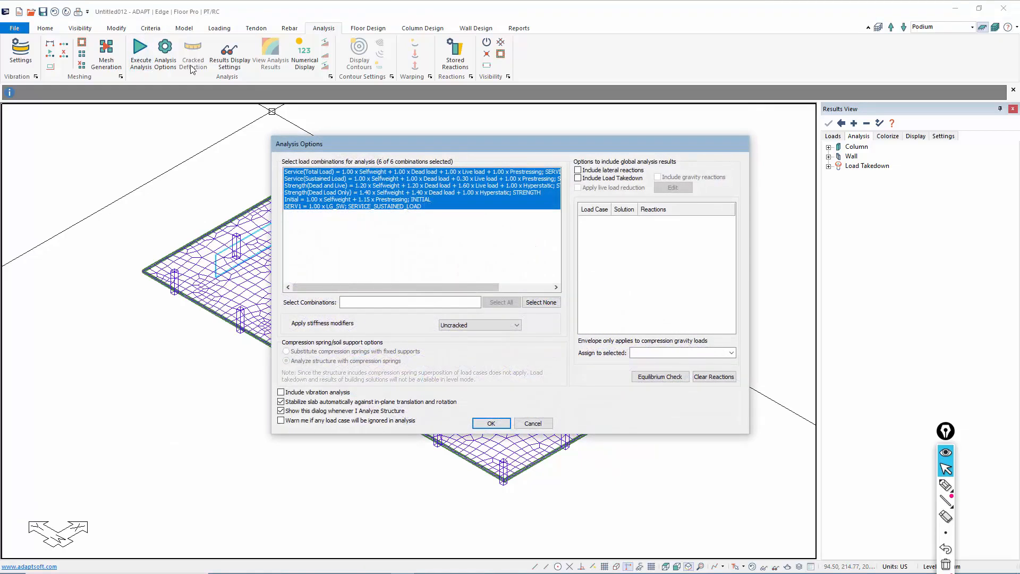
{"action": "left_click", "coordinate": [298, 207]}
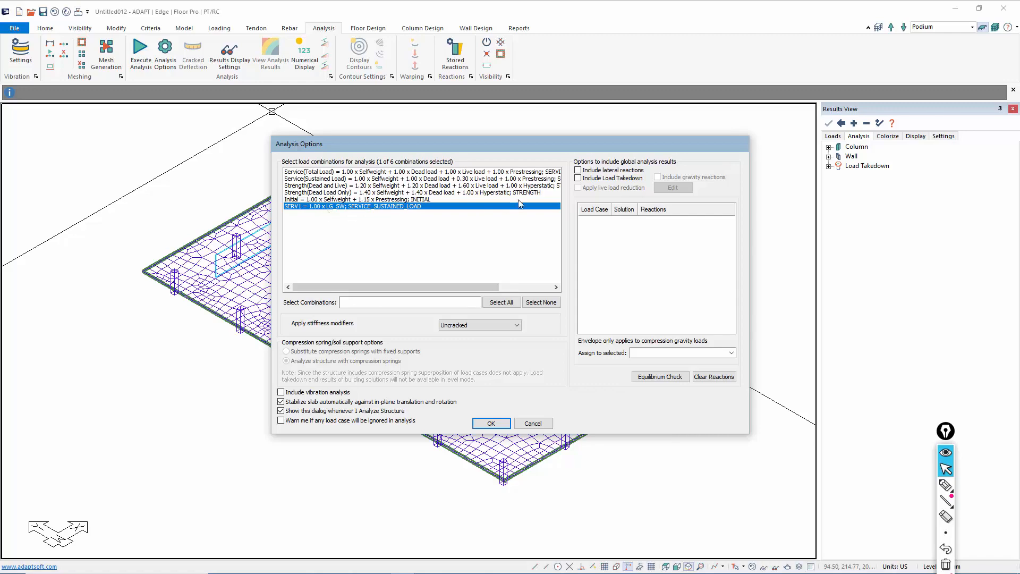
{"action": "left_click", "coordinate": [578, 178]}
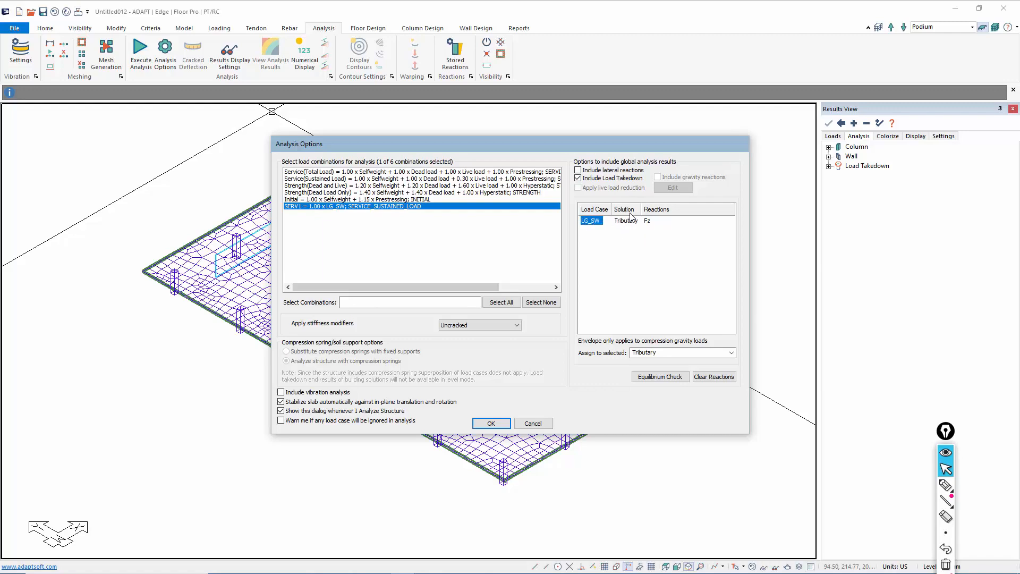
{"action": "left_click", "coordinate": [489, 423]}
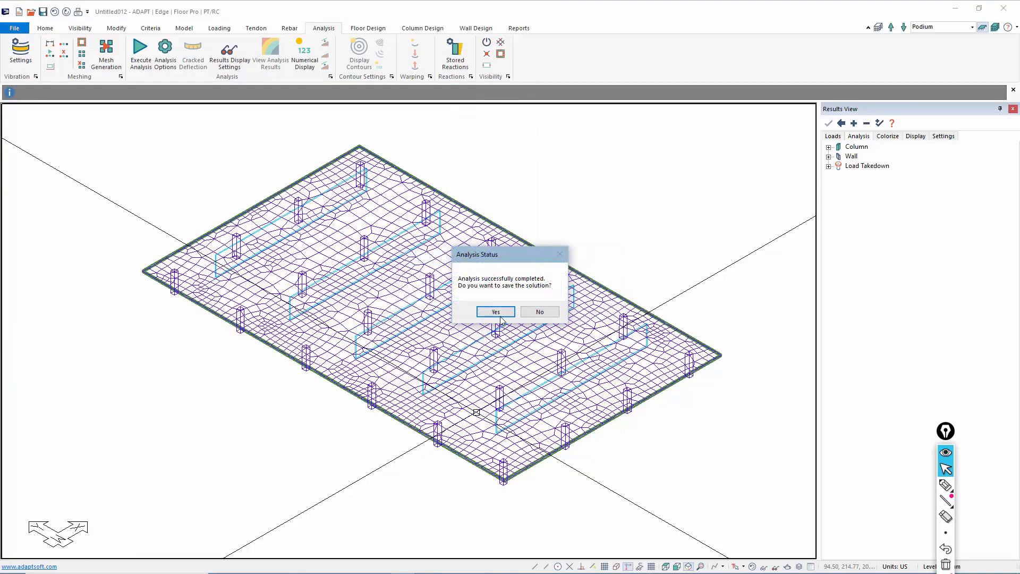
{"action": "left_click", "coordinate": [495, 312]}
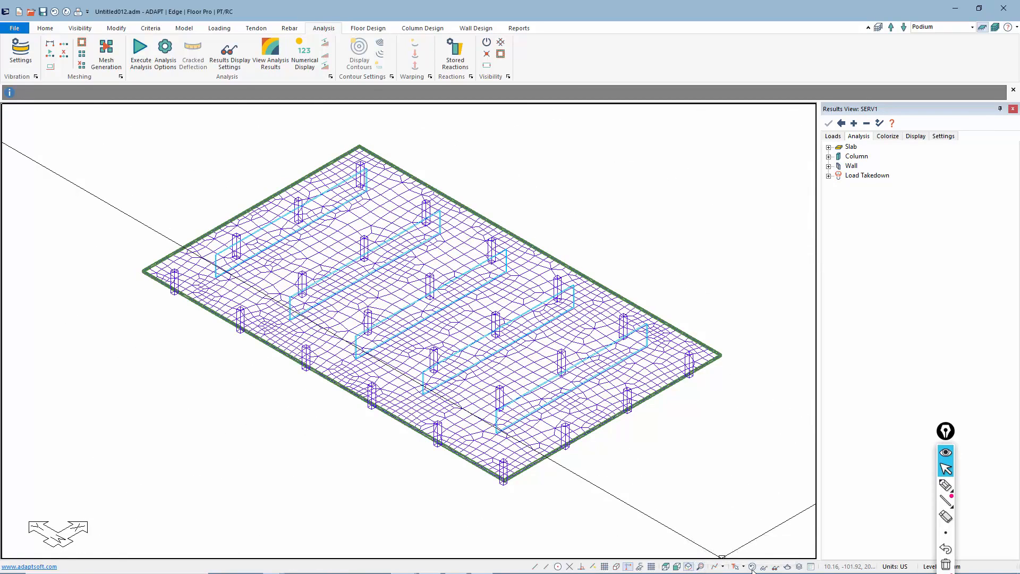
Step: Hide the slab mesh and display the slab's Z-Translation deformation contours for the SERV1 combination
{"action": "left_click", "coordinate": [752, 566]}
{"action": "left_click", "coordinate": [832, 137]}
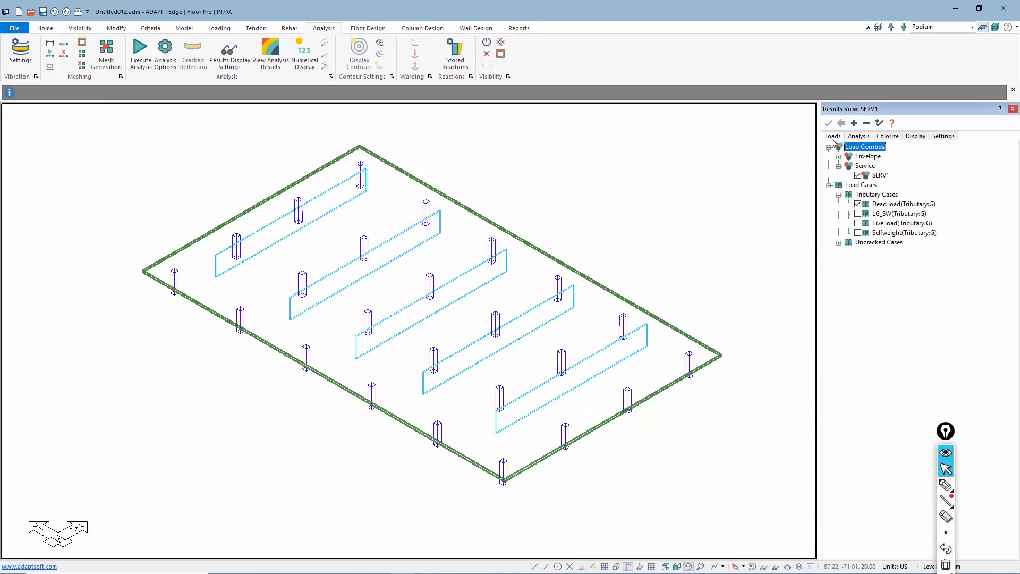
{"action": "left_click", "coordinate": [846, 138]}
{"action": "left_click", "coordinate": [828, 147]}
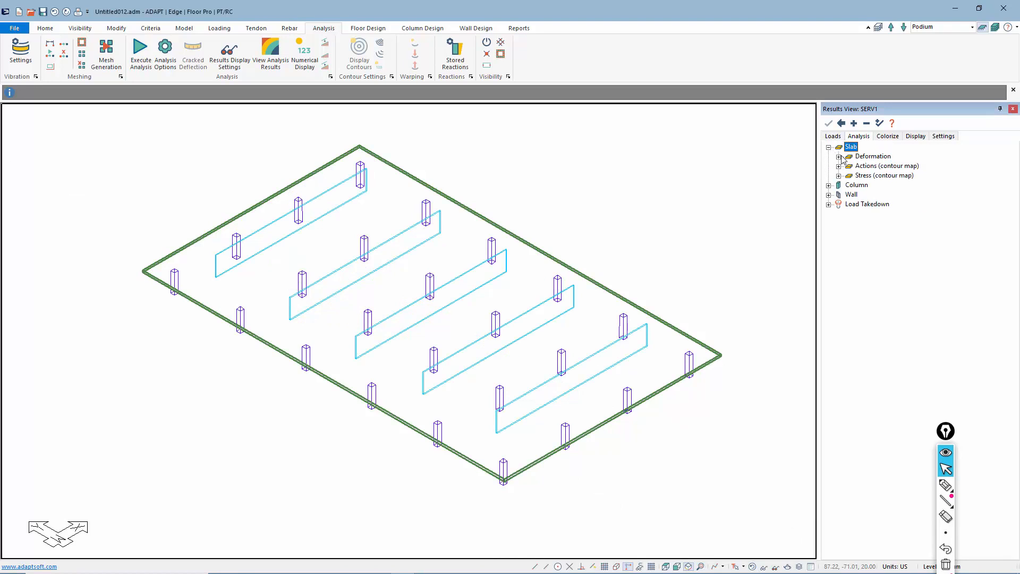
{"action": "left_click", "coordinate": [839, 156]}
{"action": "left_click", "coordinate": [858, 184]}
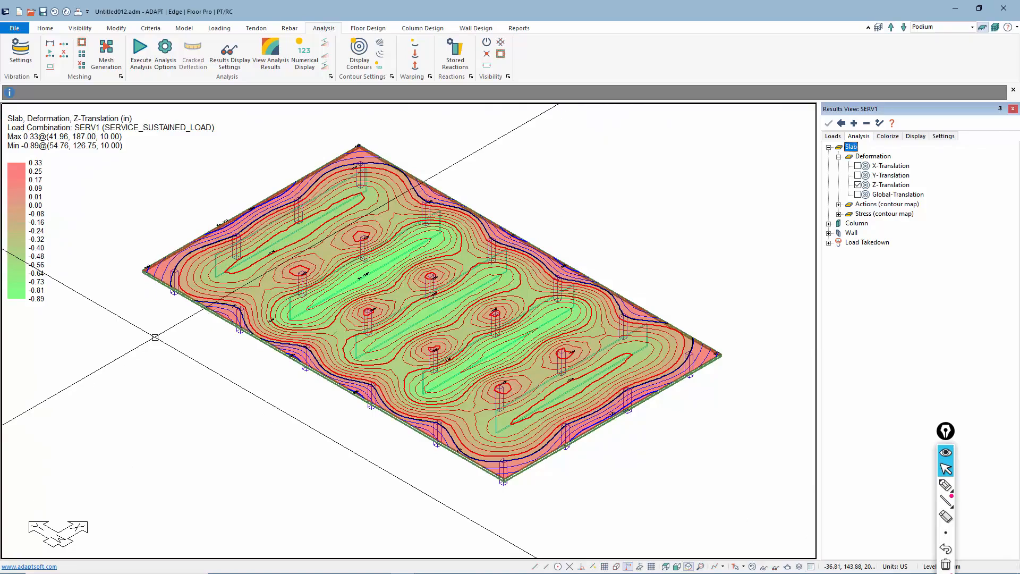
Step: Open the 3D rendering of the Podium level and view the slab's warped deformation contours for SERV1
{"action": "left_click", "coordinate": [84, 28]}
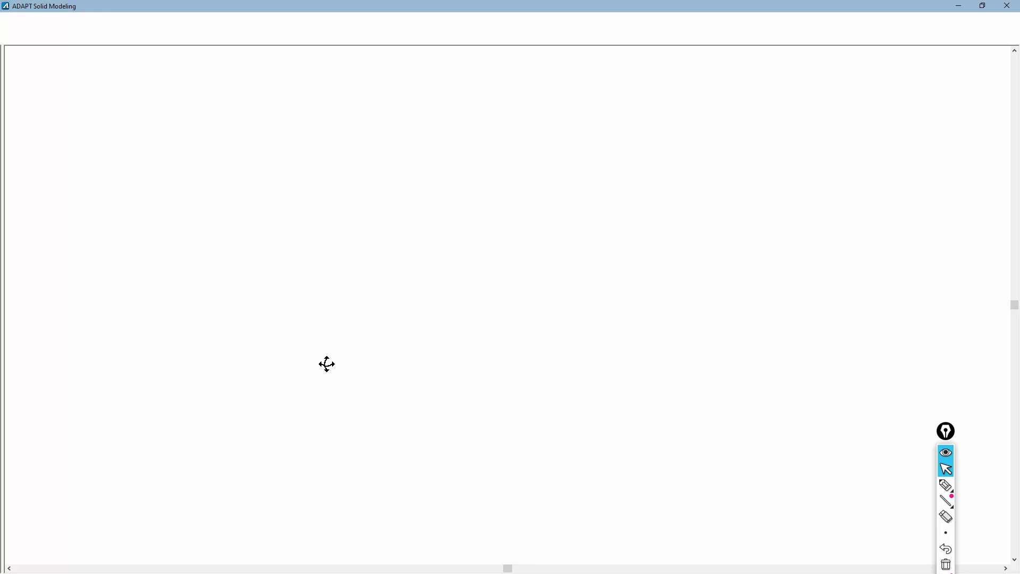
{"action": "left_click_drag", "start_coordinate": [355, 364], "coordinate": [379, 333]}
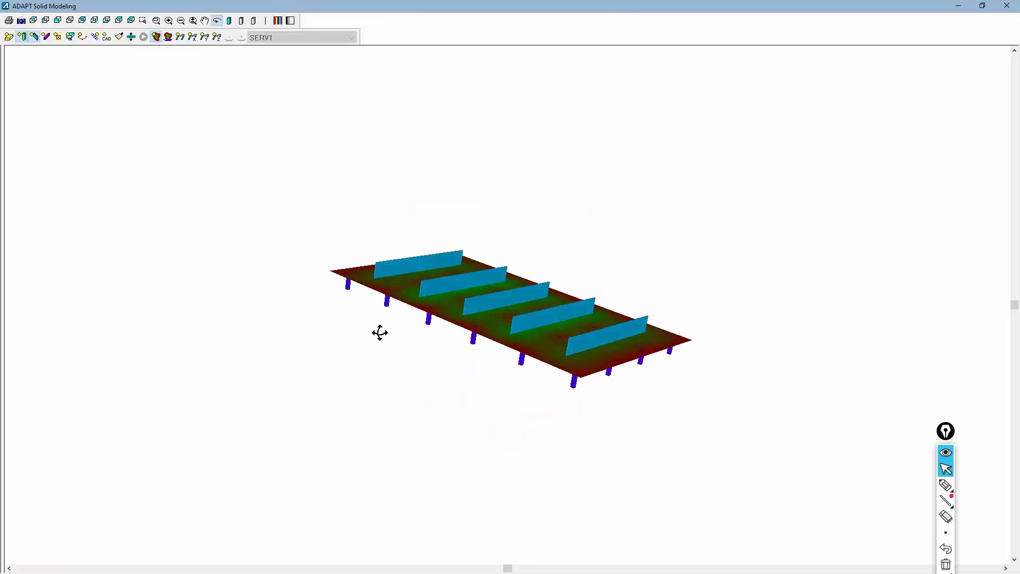
{"action": "left_click", "coordinate": [168, 37]}
{"action": "left_click_drag", "start_coordinate": [223, 164], "coordinate": [234, 187]}
Step: Switch the rendering to the combined display of slab, walls and columns for the SERV1 combination and inspect it
{"action": "left_click", "coordinate": [217, 37]}
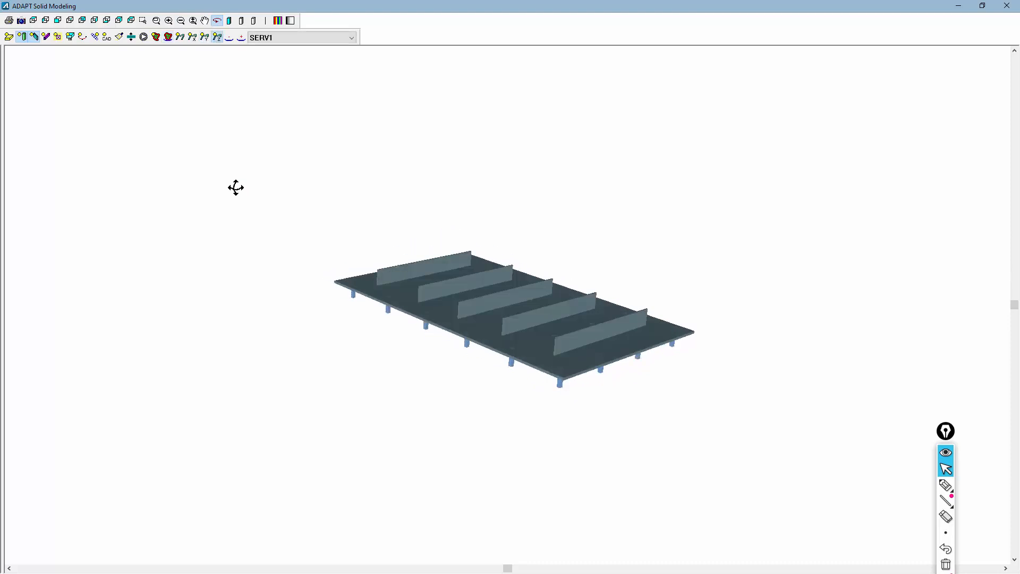
{"action": "scroll", "coordinate": [237, 265], "scroll_direction": "up", "scroll_amount": 1}
{"action": "left_click", "coordinate": [218, 38]}
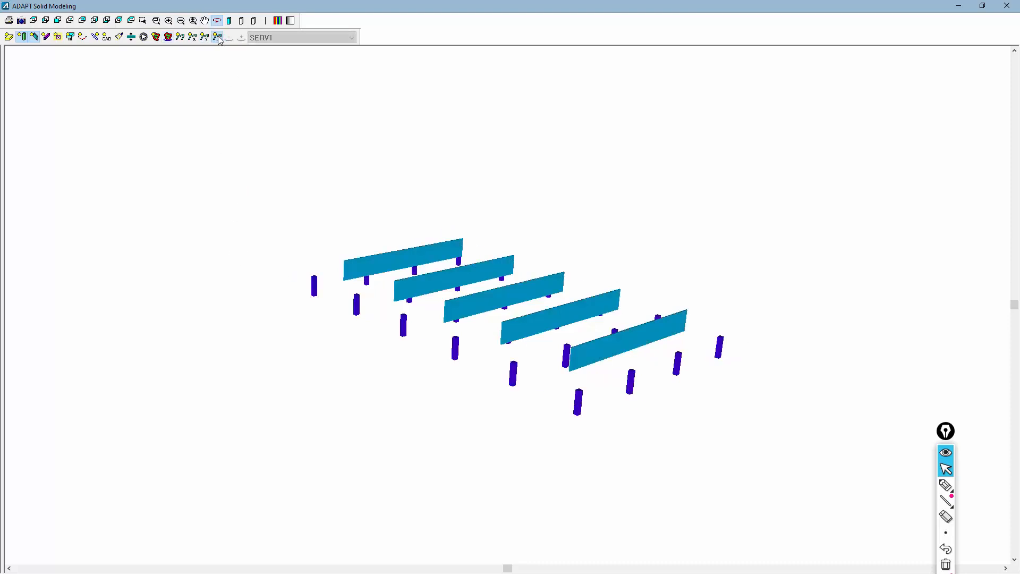
{"action": "left_click", "coordinate": [218, 38]}
{"action": "scroll", "coordinate": [284, 342], "scroll_direction": "up", "scroll_amount": 1}
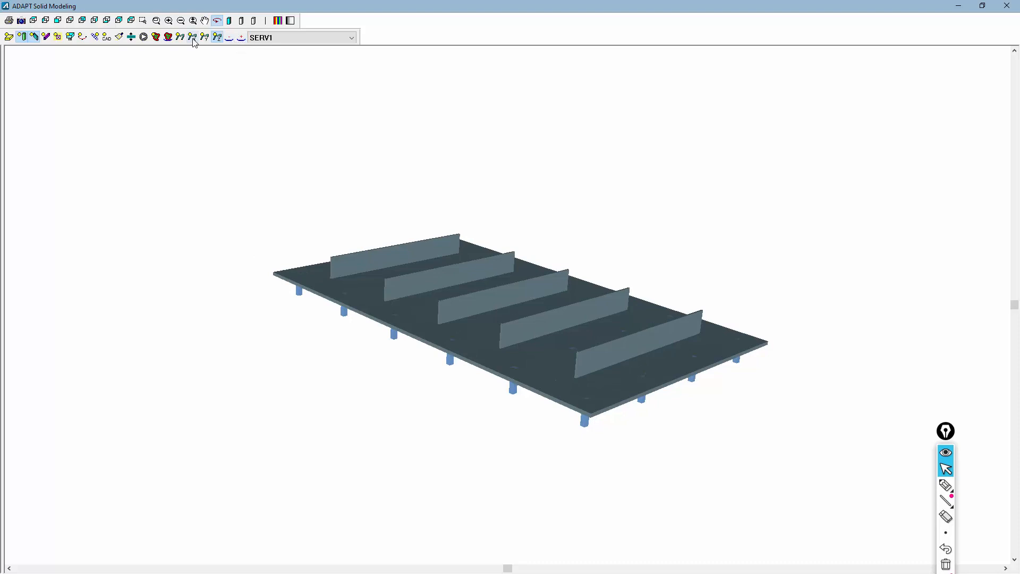
Step: Return to the slab's warped contour display, examine the deflected shape from several angles, and close the rendering
{"action": "left_click", "coordinate": [168, 37]}
{"action": "left_click_drag", "start_coordinate": [221, 270], "coordinate": [293, 288]}
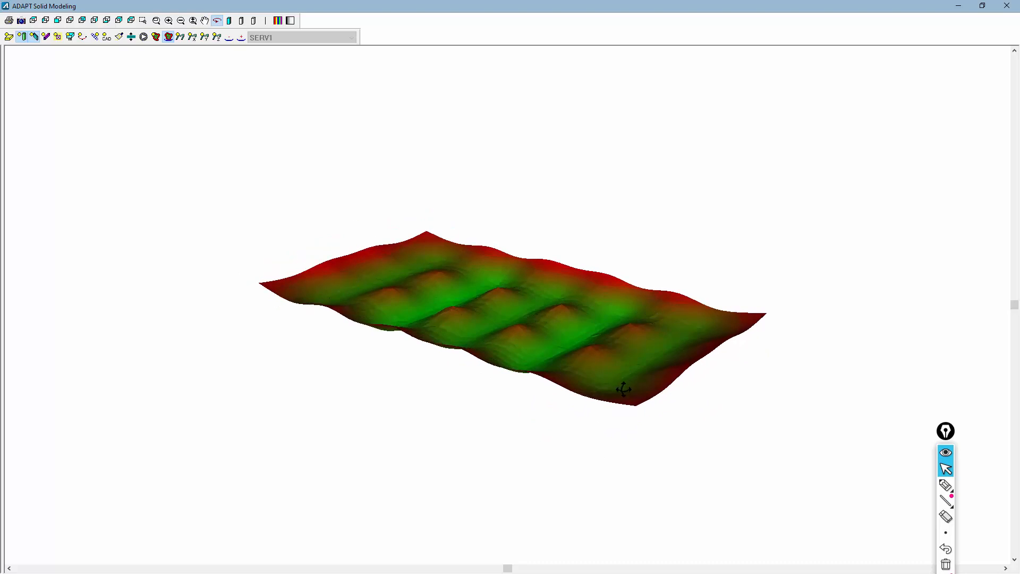
{"action": "left_click_drag", "start_coordinate": [623, 390], "coordinate": [423, 467]}
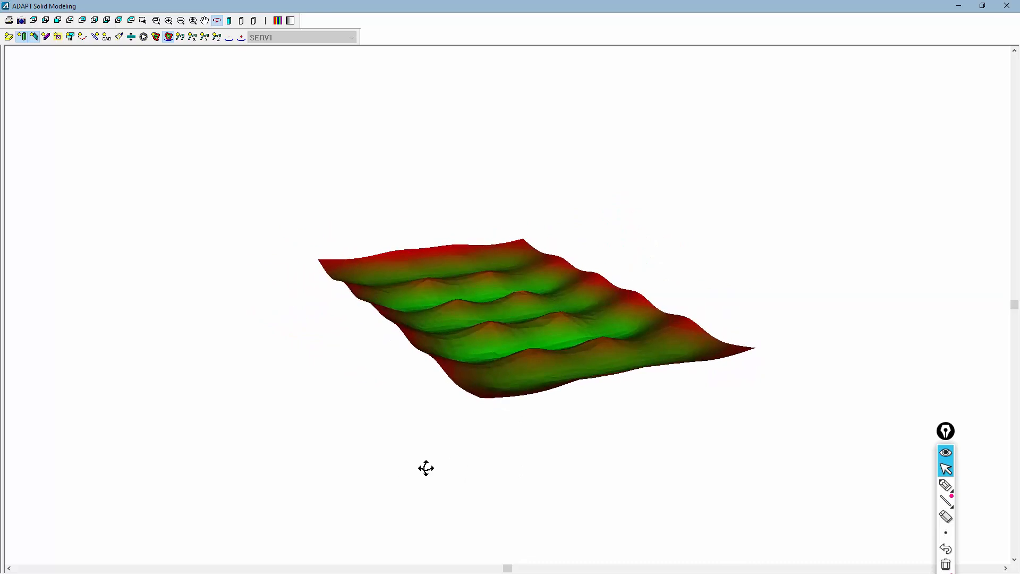
{"action": "left_click", "coordinate": [1011, 7]}
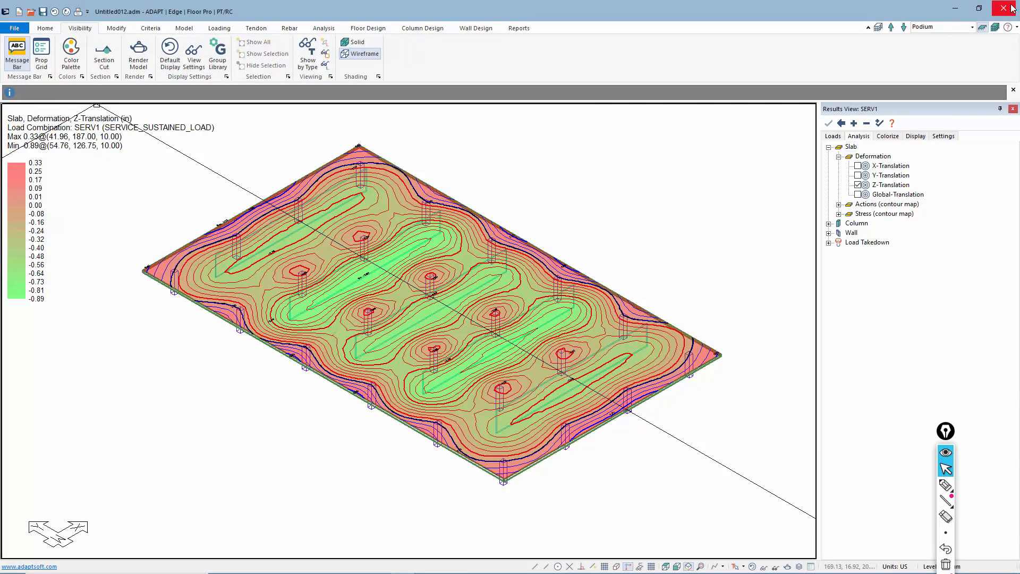